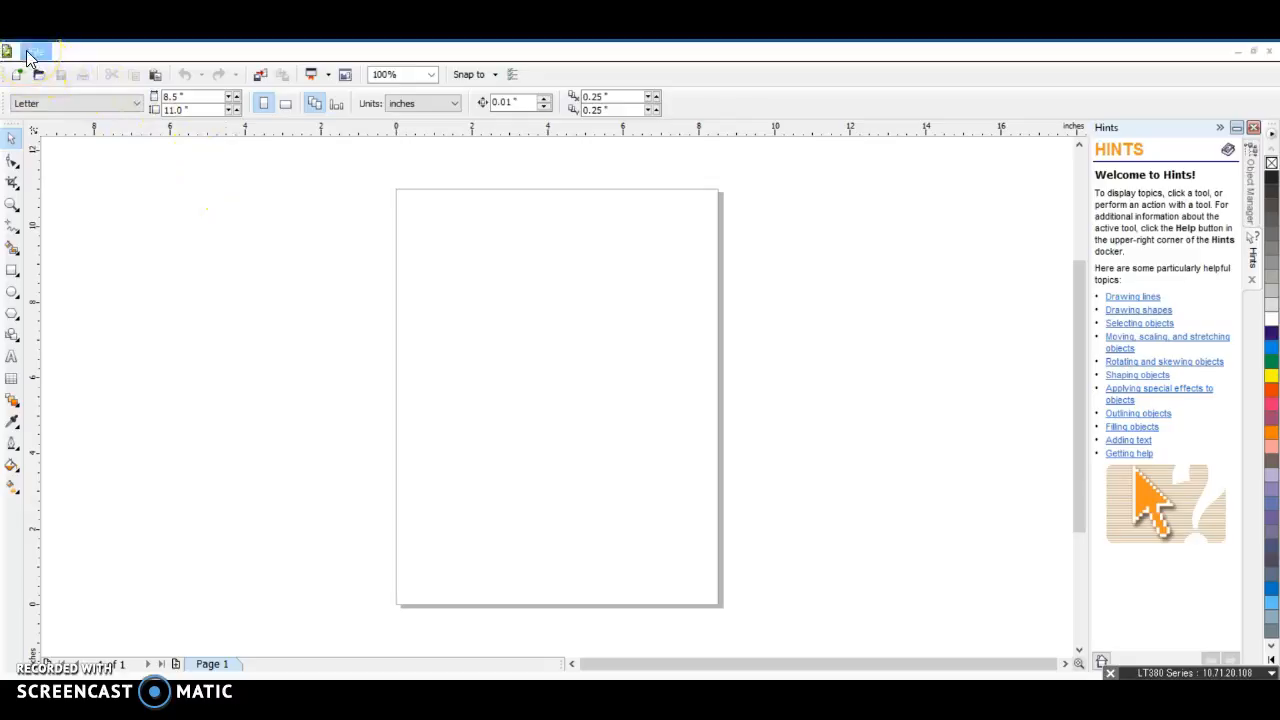
Switch the page to landscape orientation and set its size to 24 inches wide by 12 inches high
click(285, 104)
double_click(176, 94)
text(24)
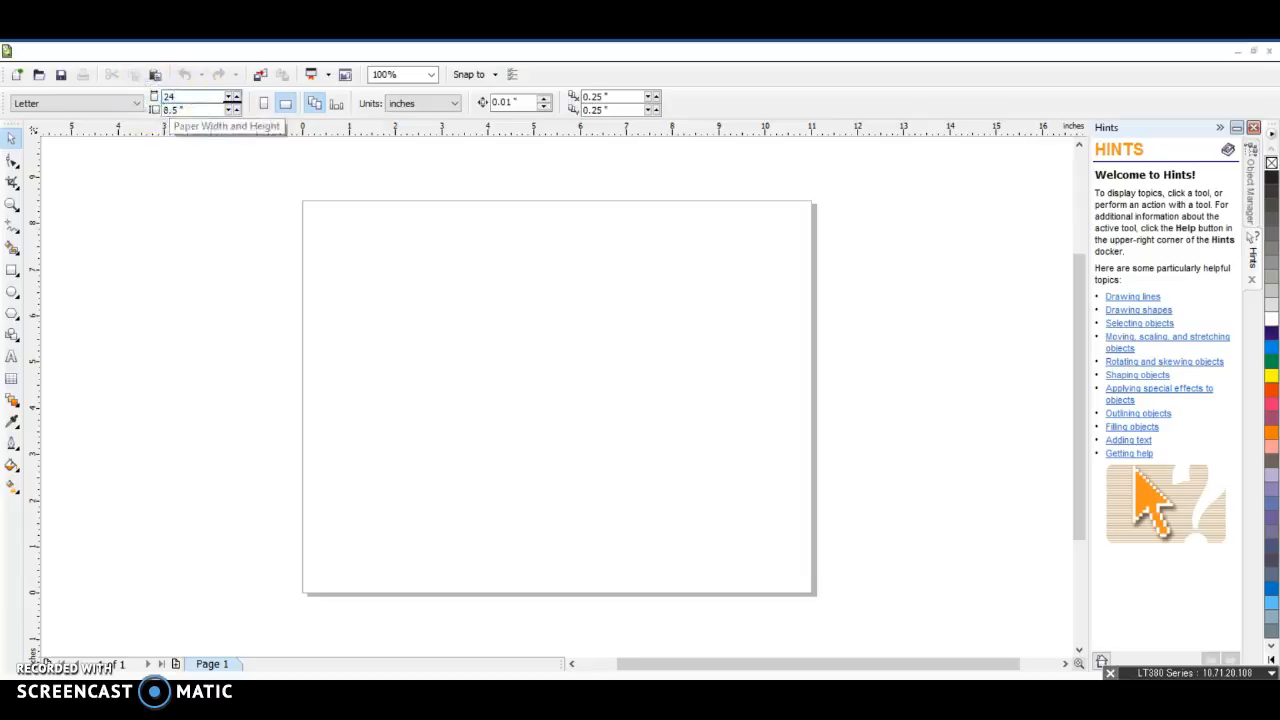
key(Return)
double_click(172, 110)
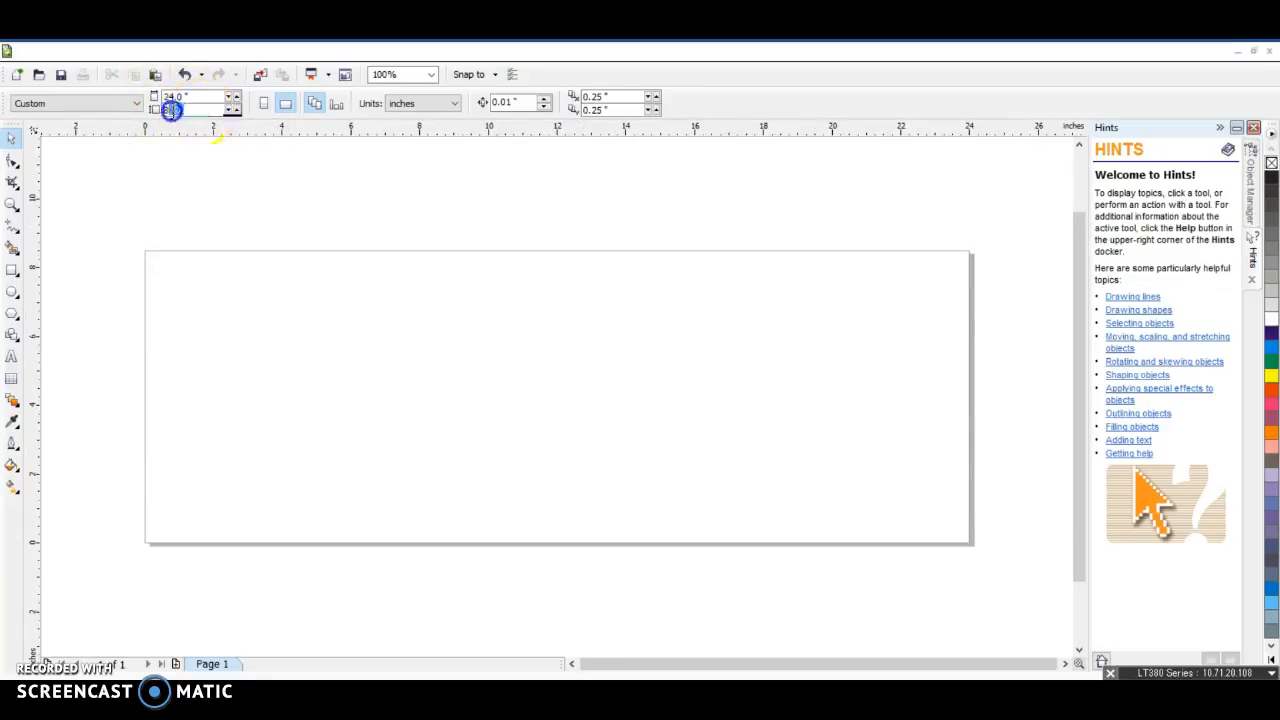
text(12)
key(Return)
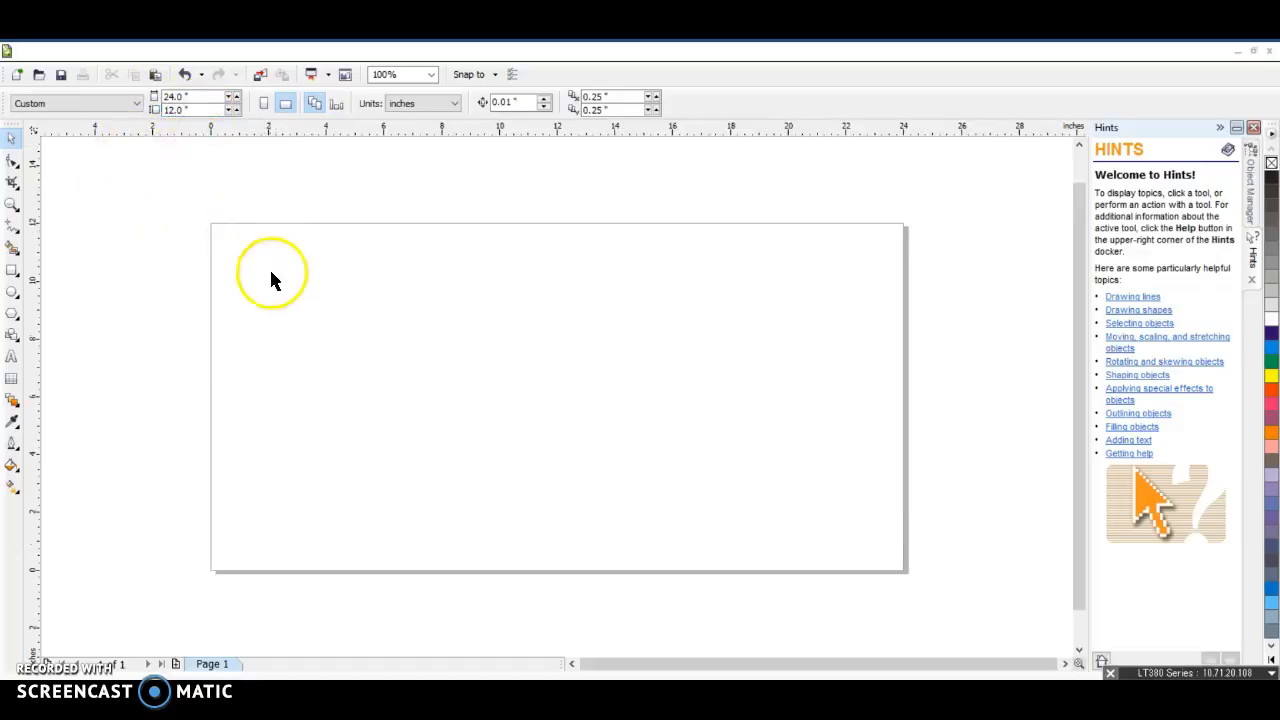
Move the ruler origin to the page's top-left corner and place guidelines along the page's left and top edges
drag(36, 134, 209, 223)
drag(38, 218, 210, 216)
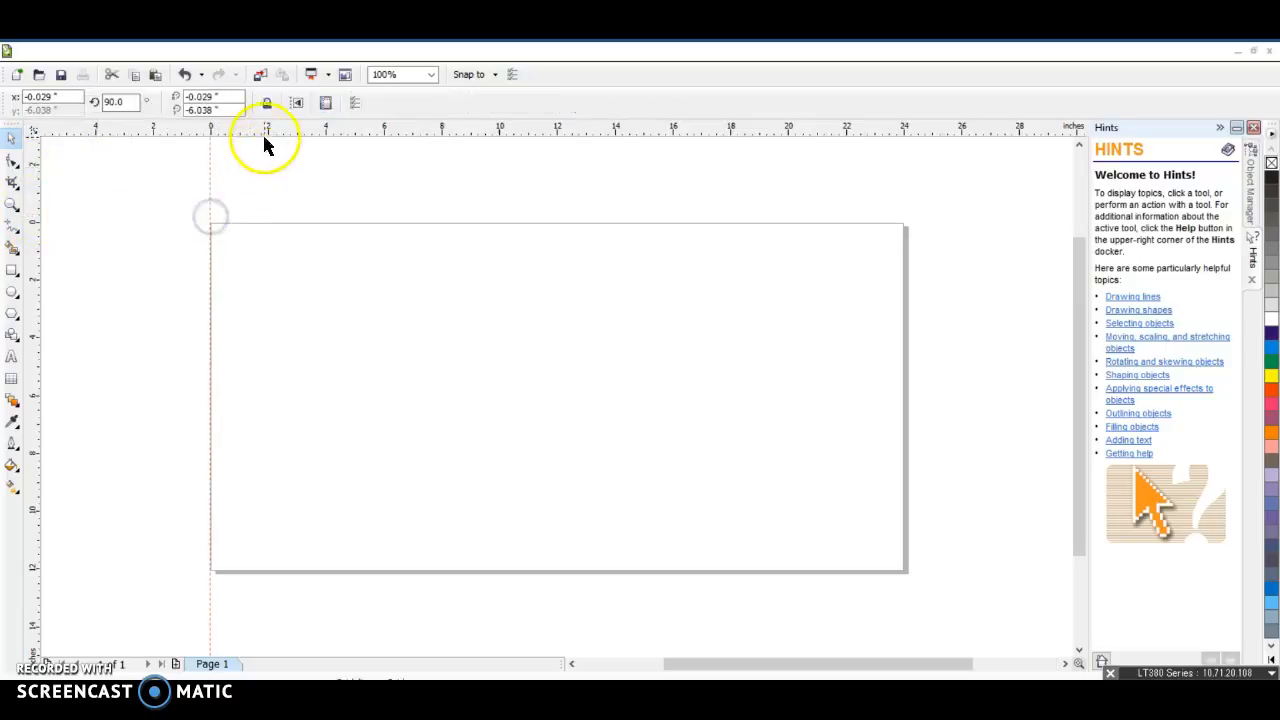
drag(288, 210, 288, 223)
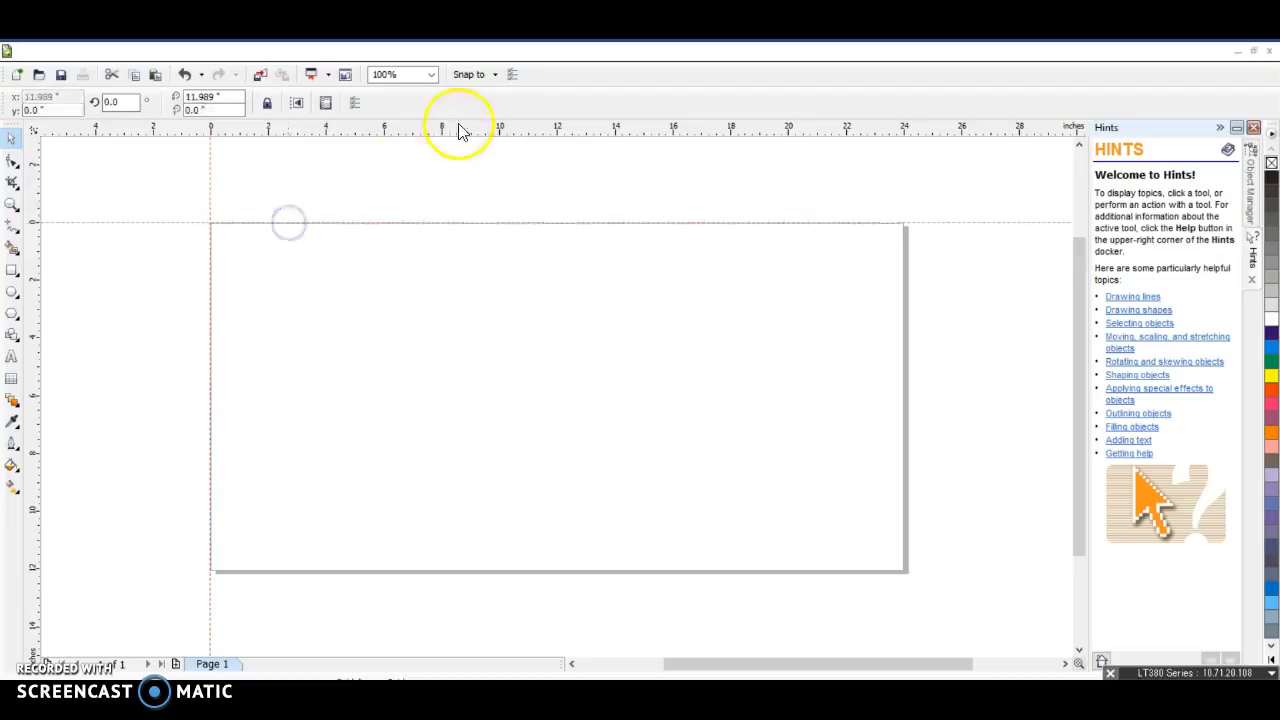
Add horizontal guidelines 4 and 8 inches down the page and vertical guidelines at 4, 8, 12, 16 and 20 inches across
drag(476, 319, 474, 453)
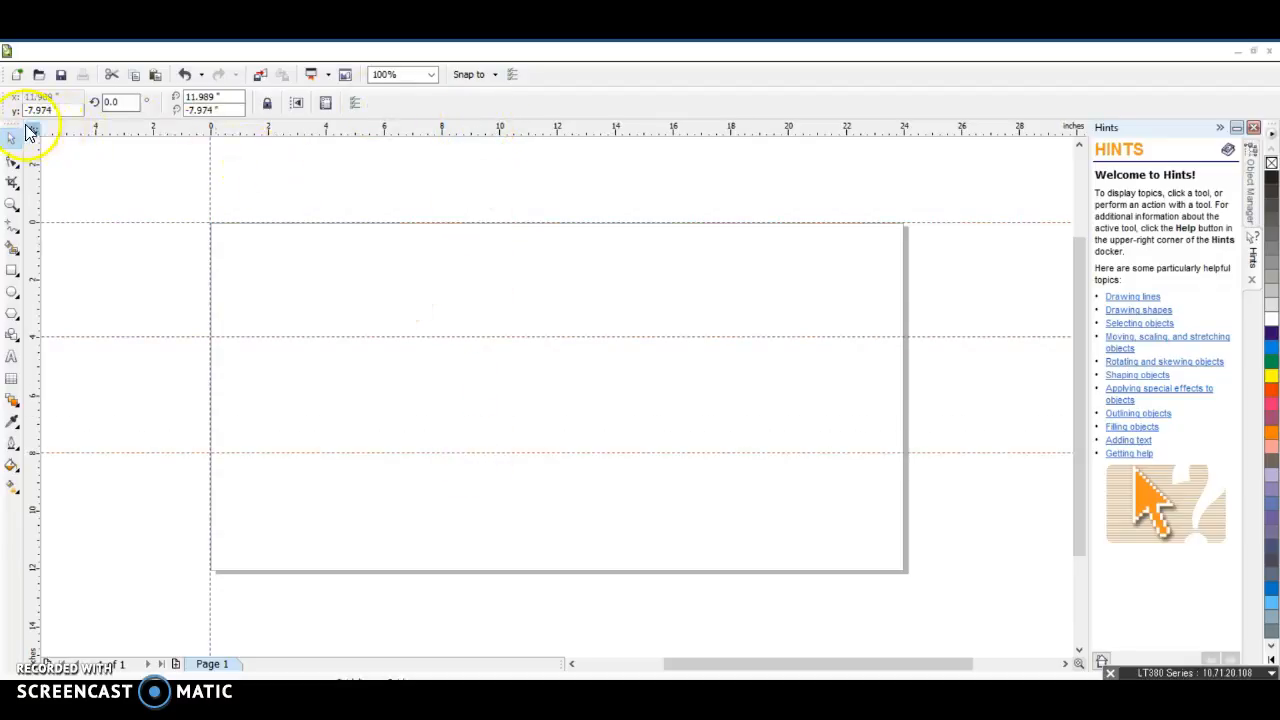
drag(34, 260, 327, 282)
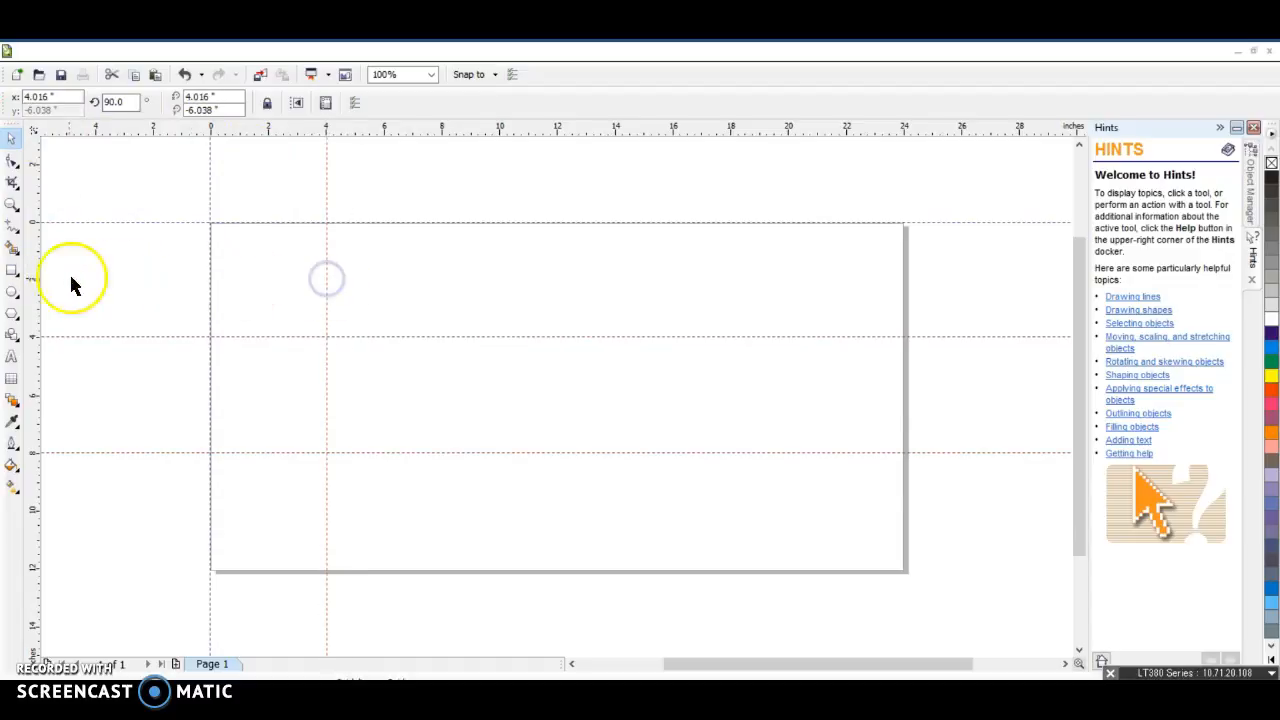
drag(34, 279, 442, 290)
mouse_move(26, 286)
mouse_down()
mouse_move(570, 305)
mouse_move(557, 294)
mouse_up()
click(20, 226)
click(547, 274)
drag(38, 258, 552, 268)
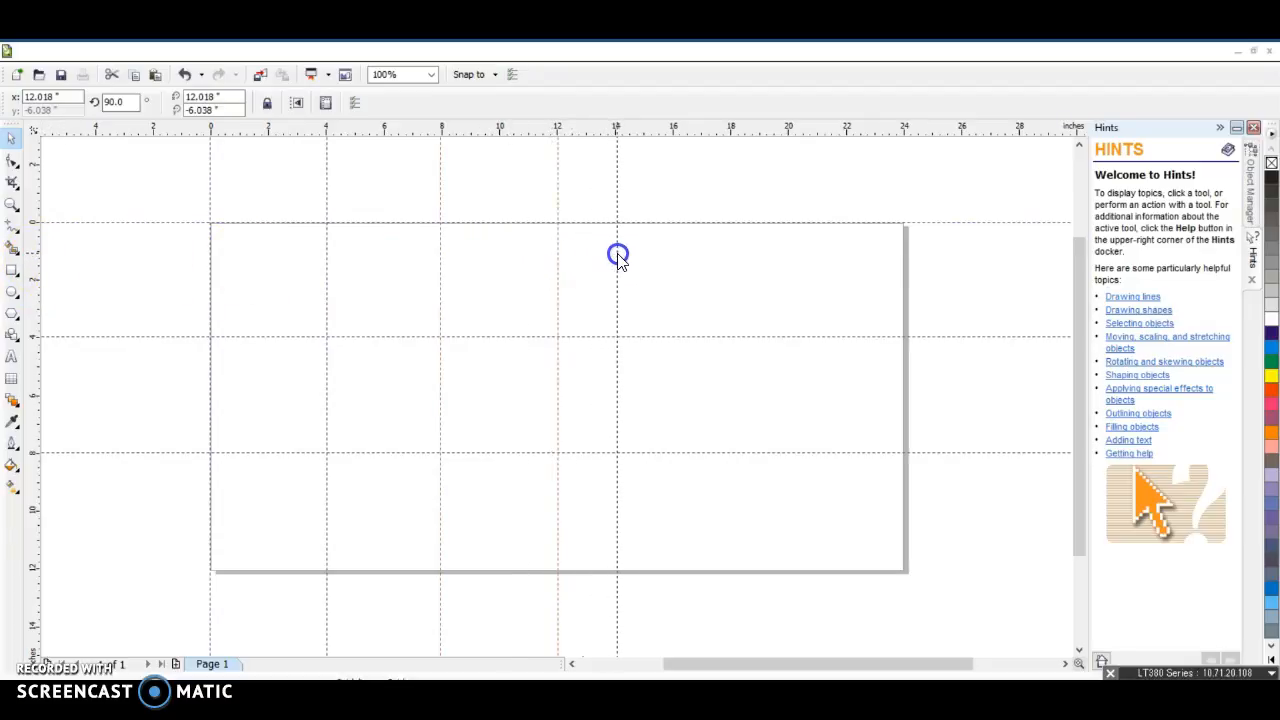
drag(613, 255, 616, 255)
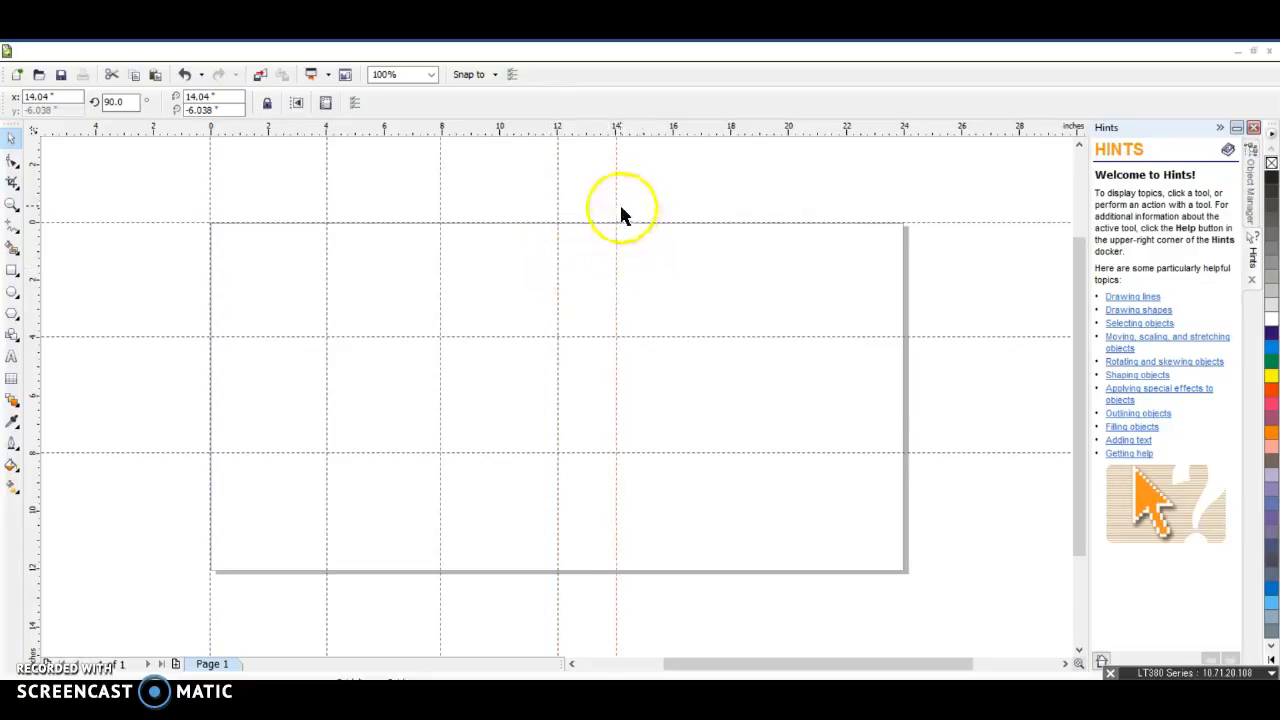
drag(614, 200, 673, 204)
drag(34, 186, 788, 192)
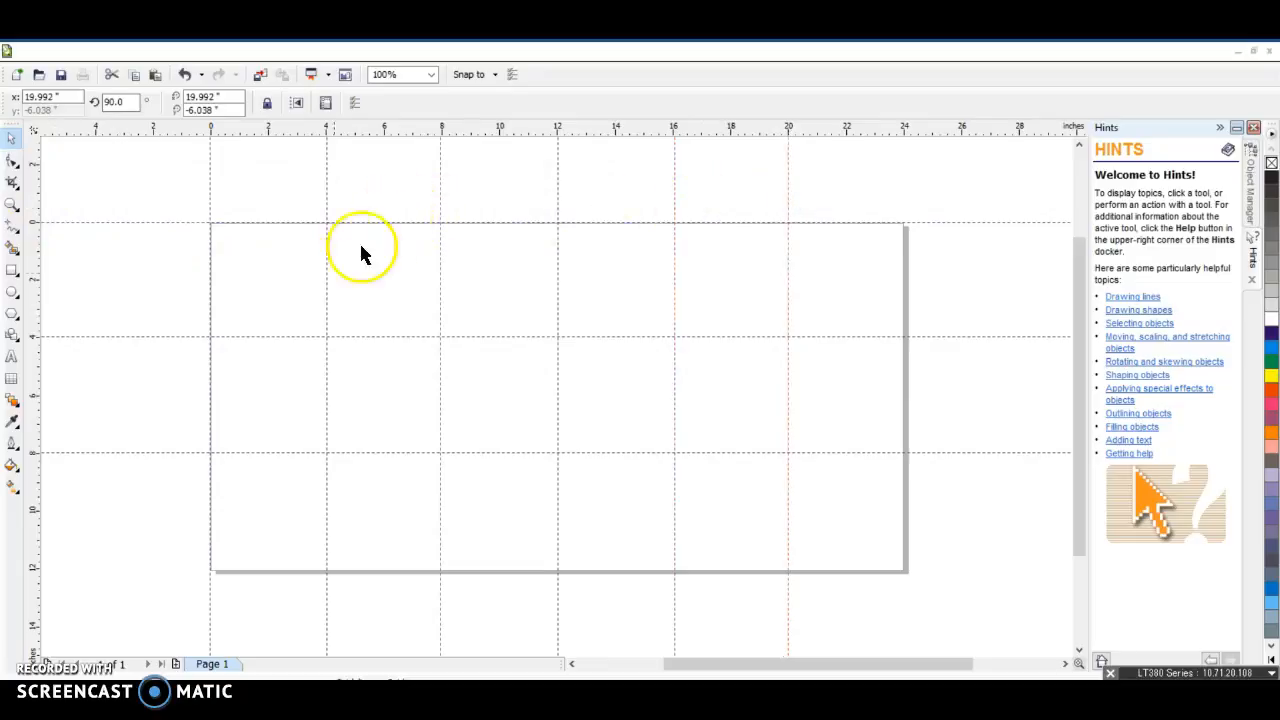
click(297, 289)
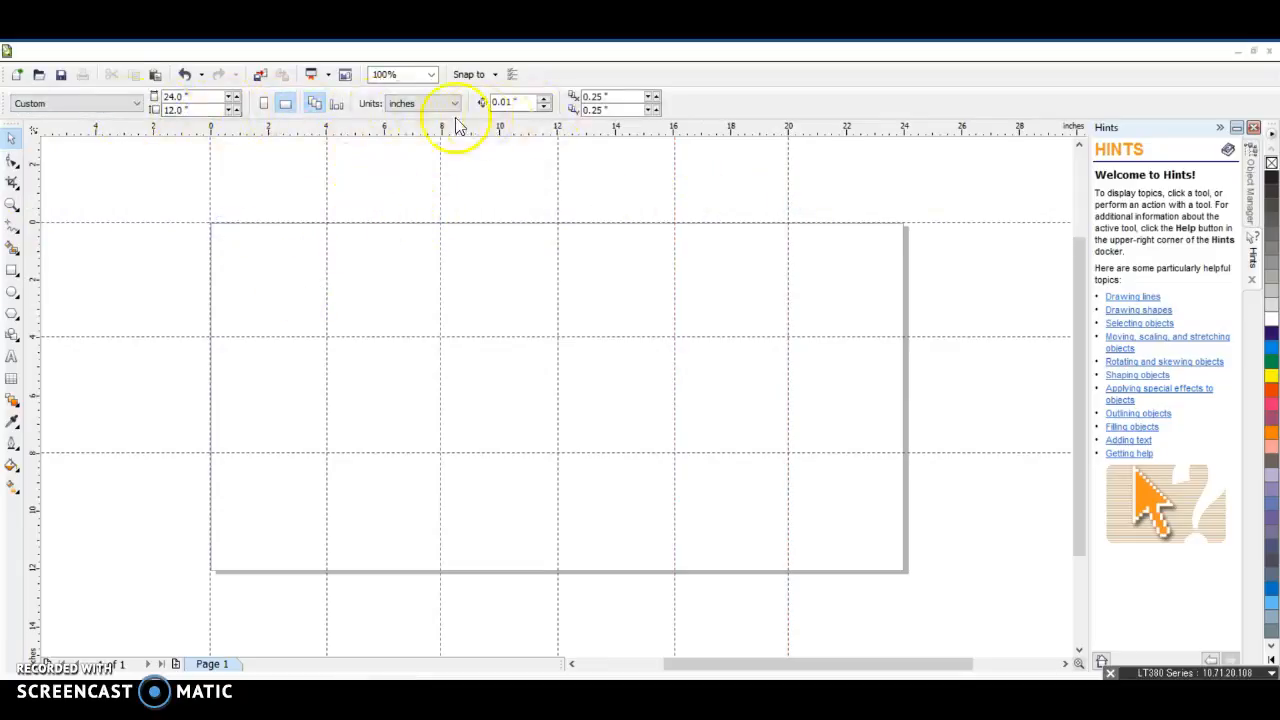
Import ChaskaHawk.jpg into the page's top-left grid square and scale it proportionally to about 2.7 inches wide
click(36, 51)
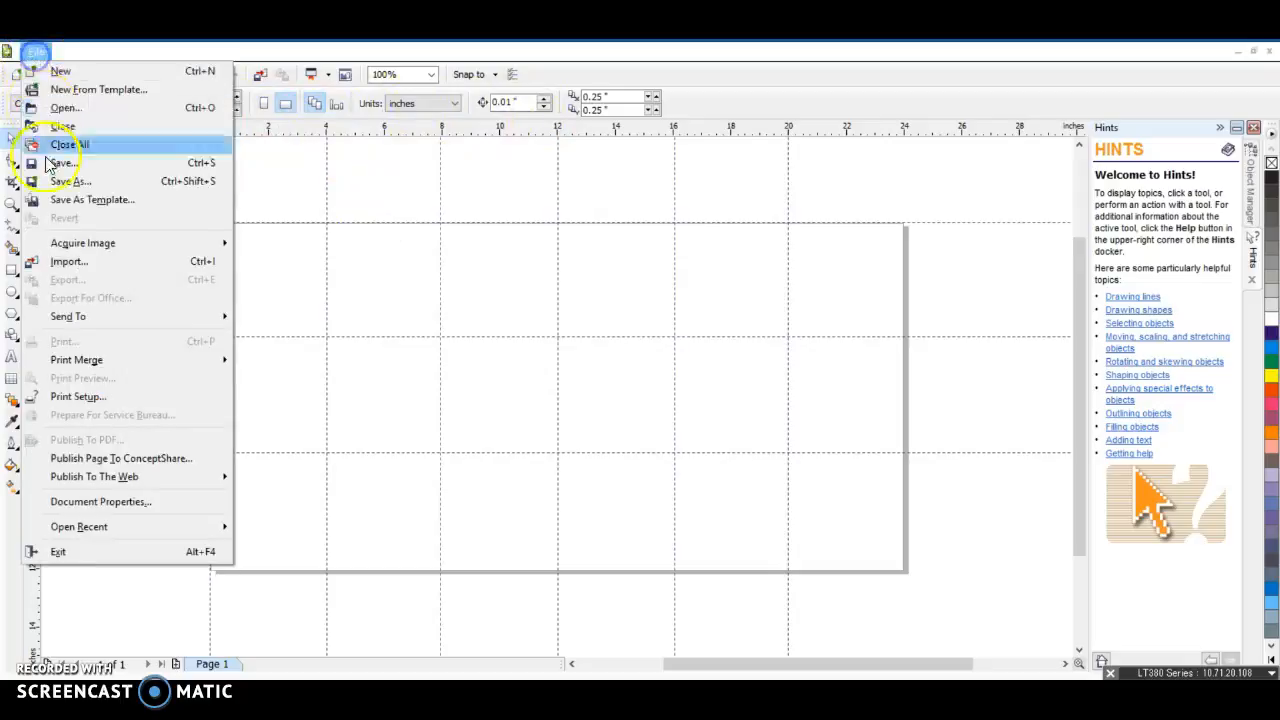
click(80, 268)
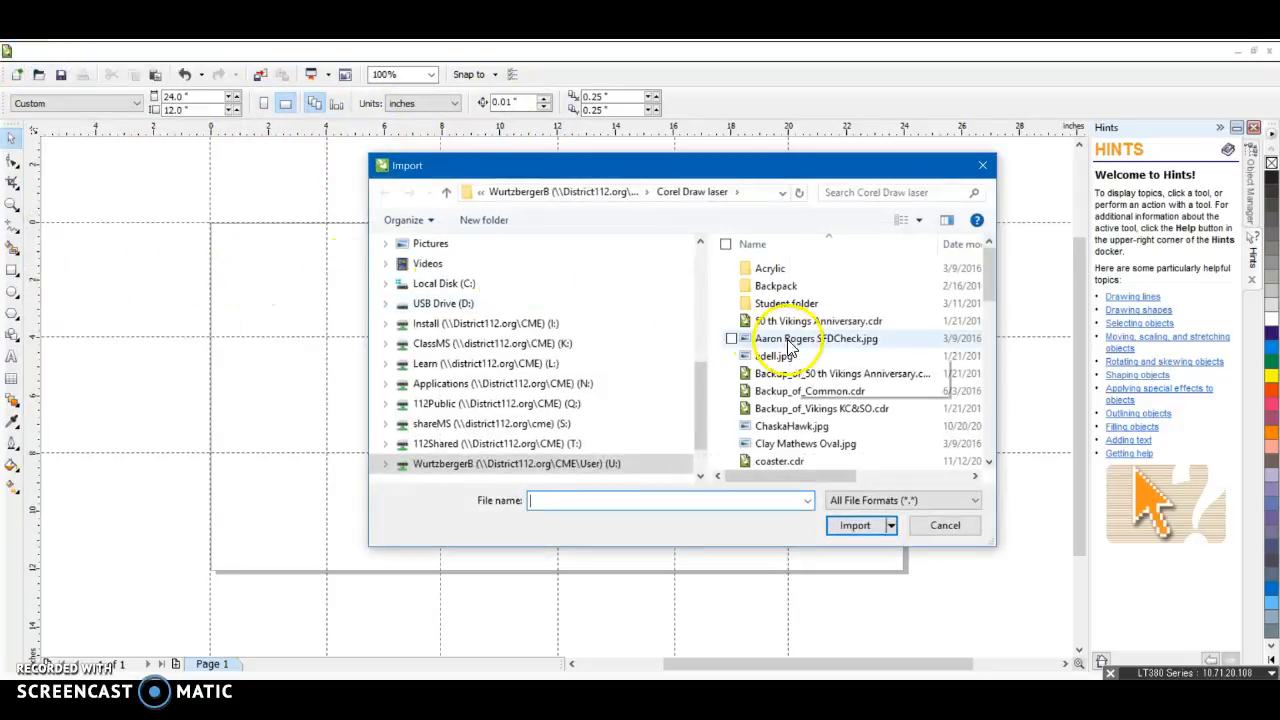
scroll(805, 390, down, 8)
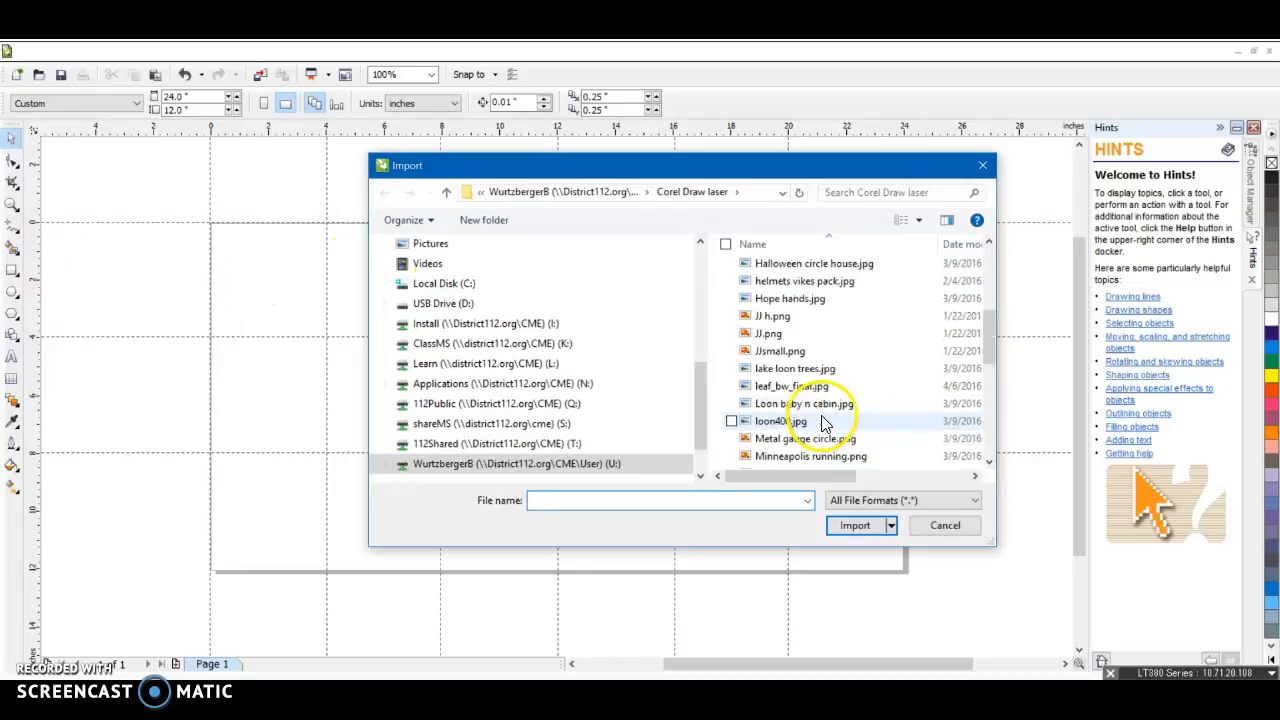
scroll(822, 423, up, 3)
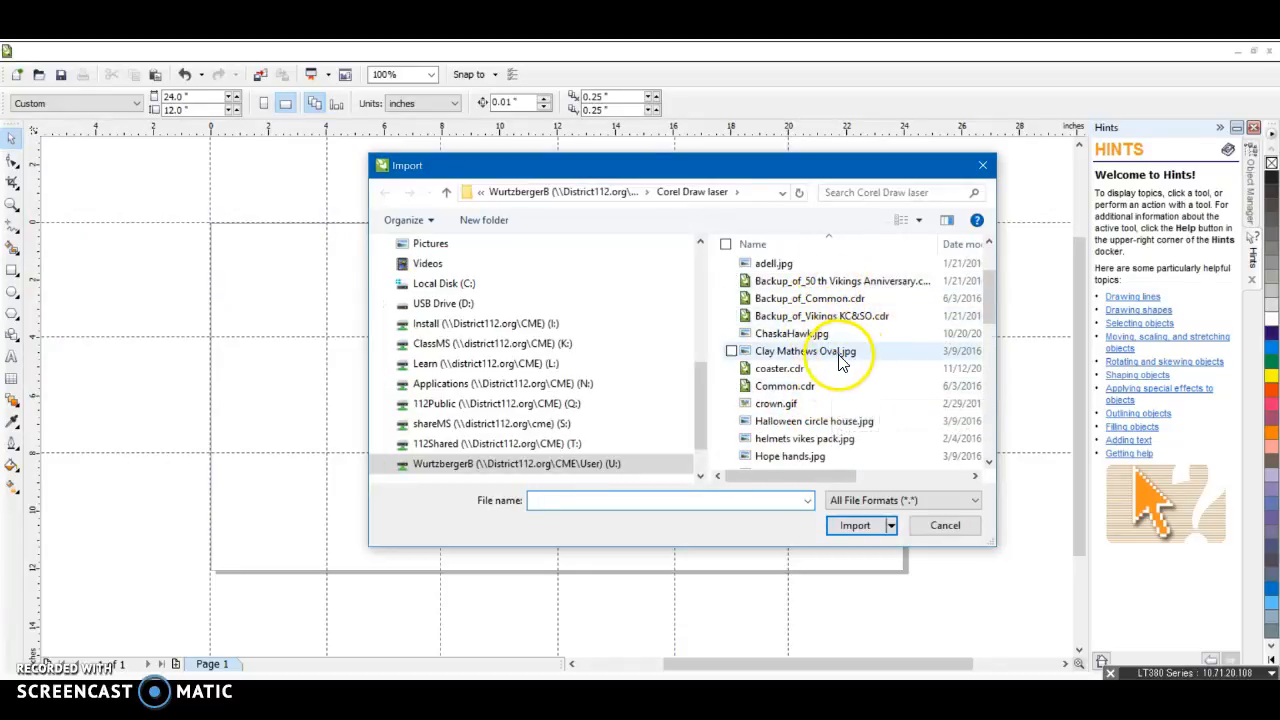
double_click(815, 334)
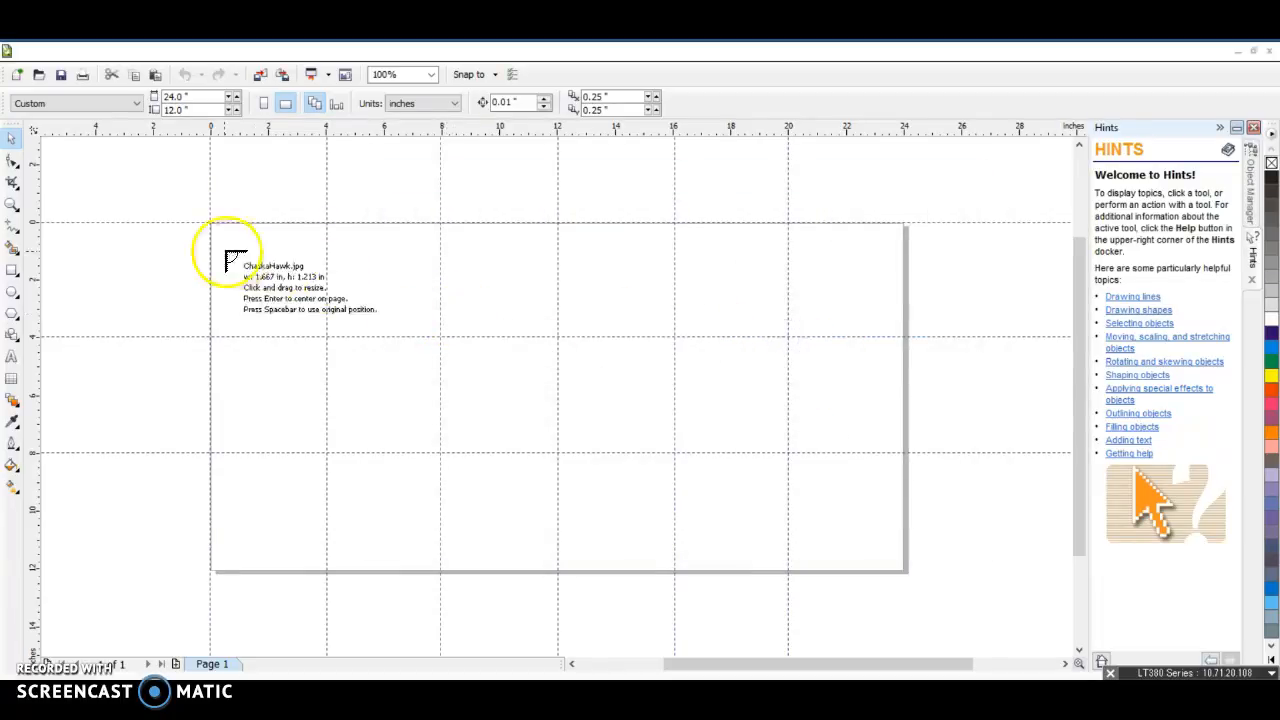
drag(226, 252, 313, 341)
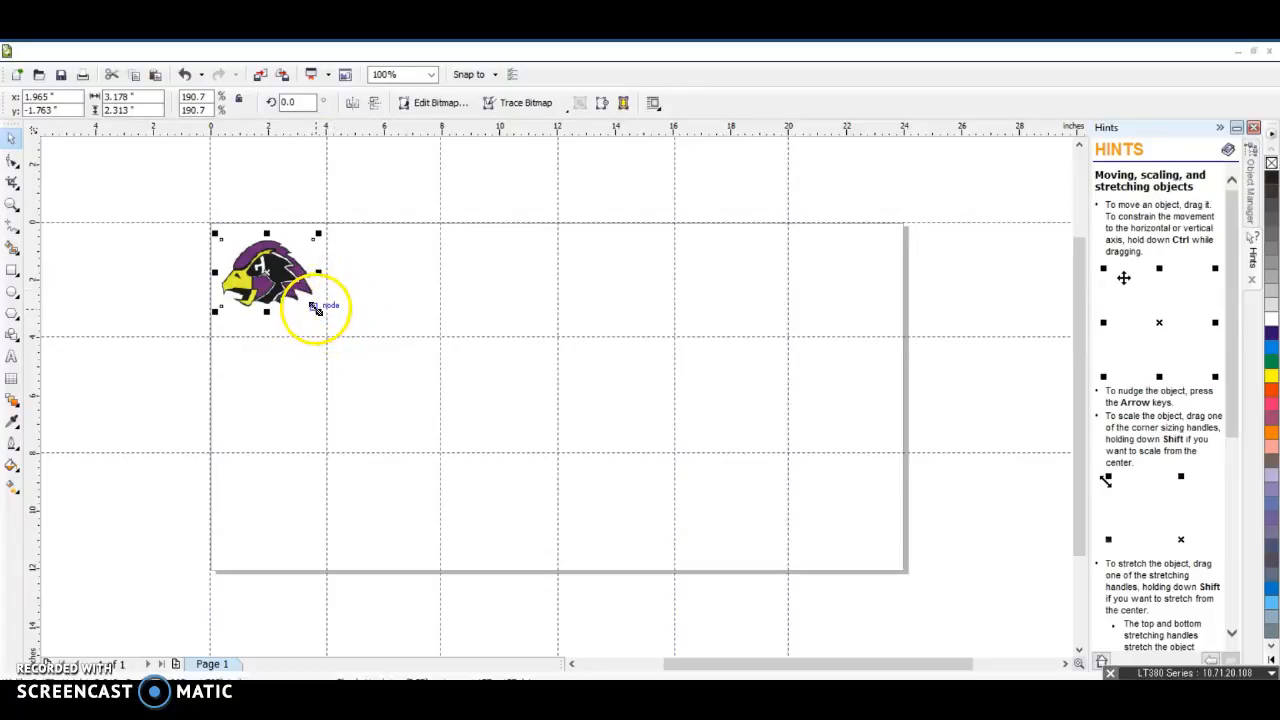
drag(316, 311, 306, 302)
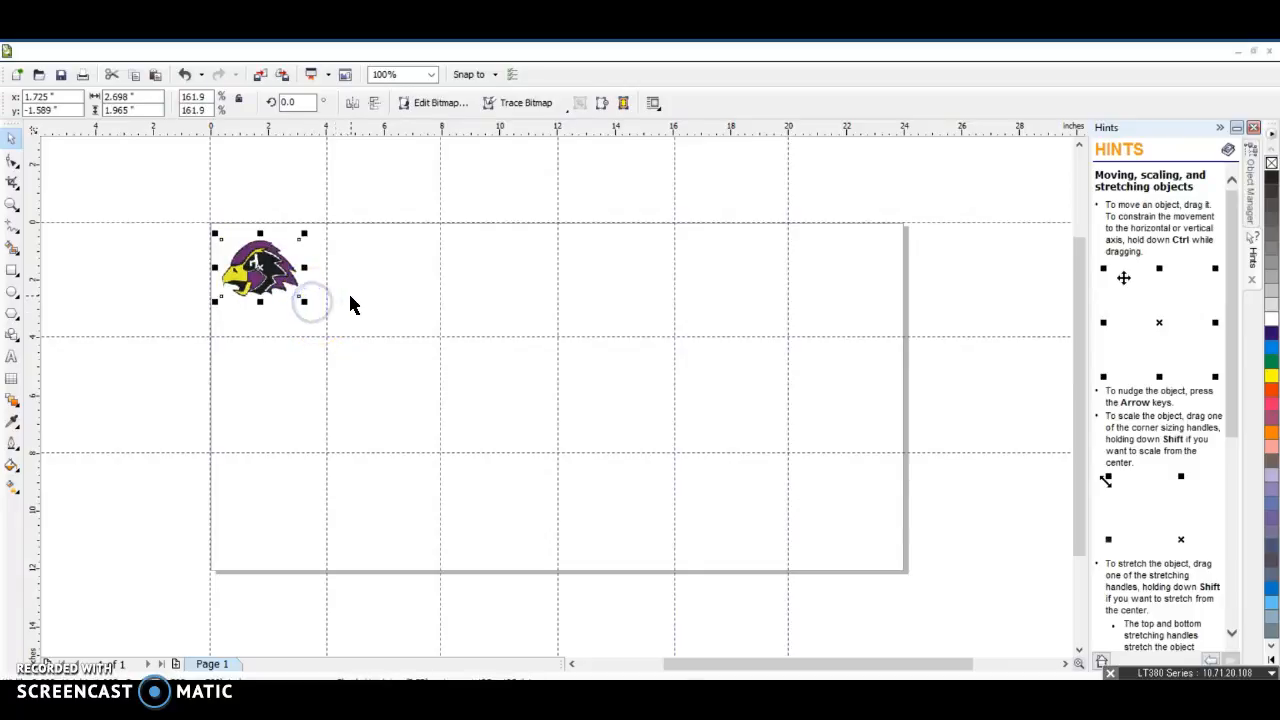
Nudge the hawk image down and right within its grid square to about x 1.87, y -1.98 inches
key(Down)
key(Down)
key(Down)
key(Down)
key(Down)
key(Right)
key(Right)
key(Right)
key(Right)
key(Right)
key(Right)
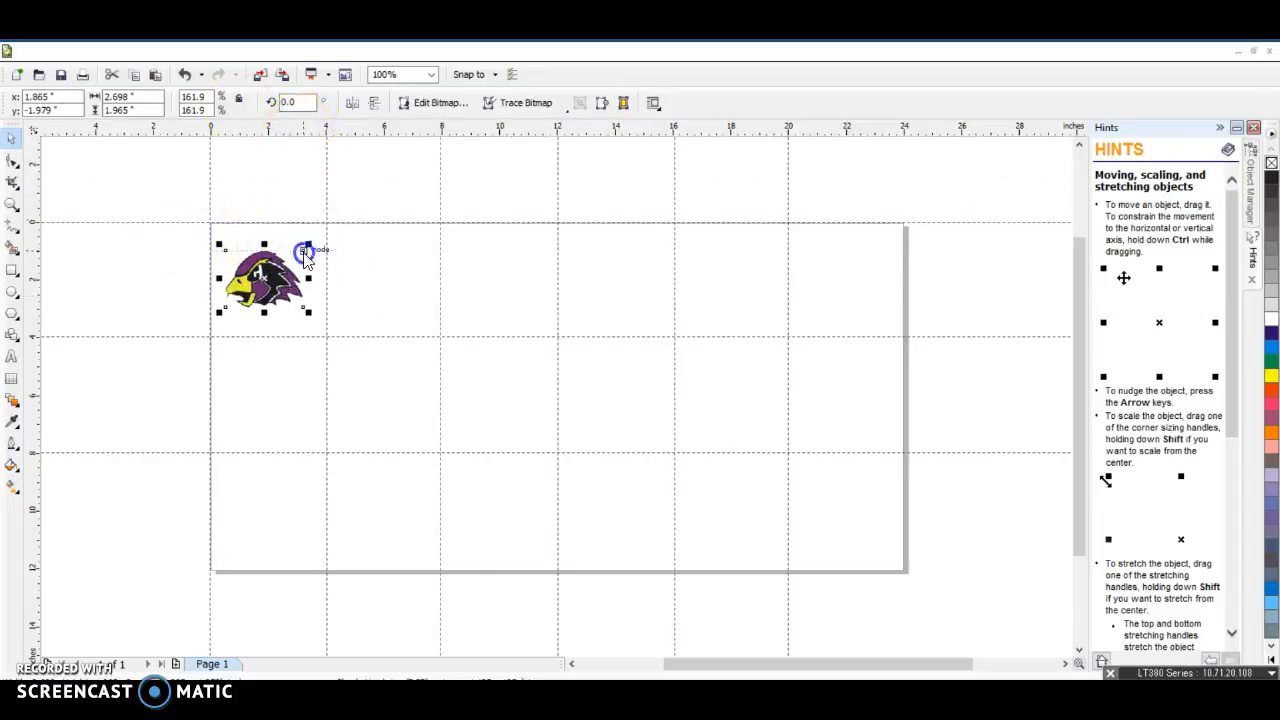
Add horizontal and vertical guidelines at 2 inches through the first grid square and align the hawk image's center to their intersection
click(242, 240)
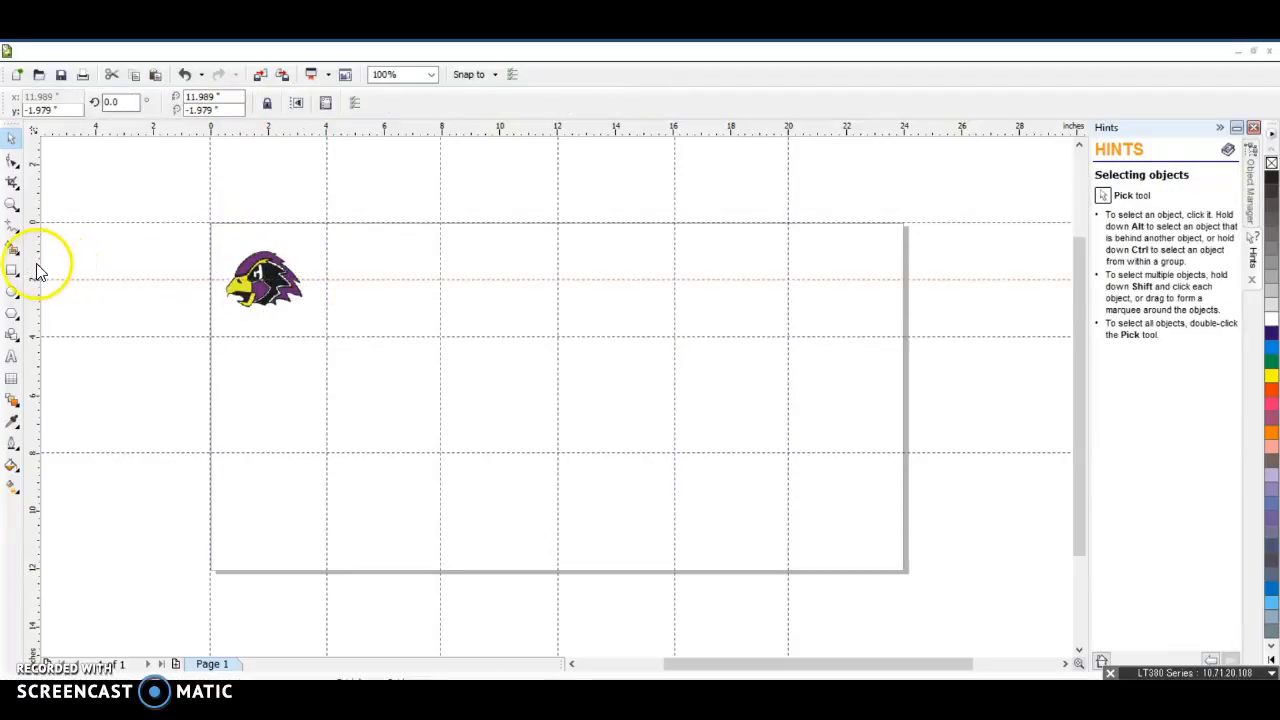
click(270, 275)
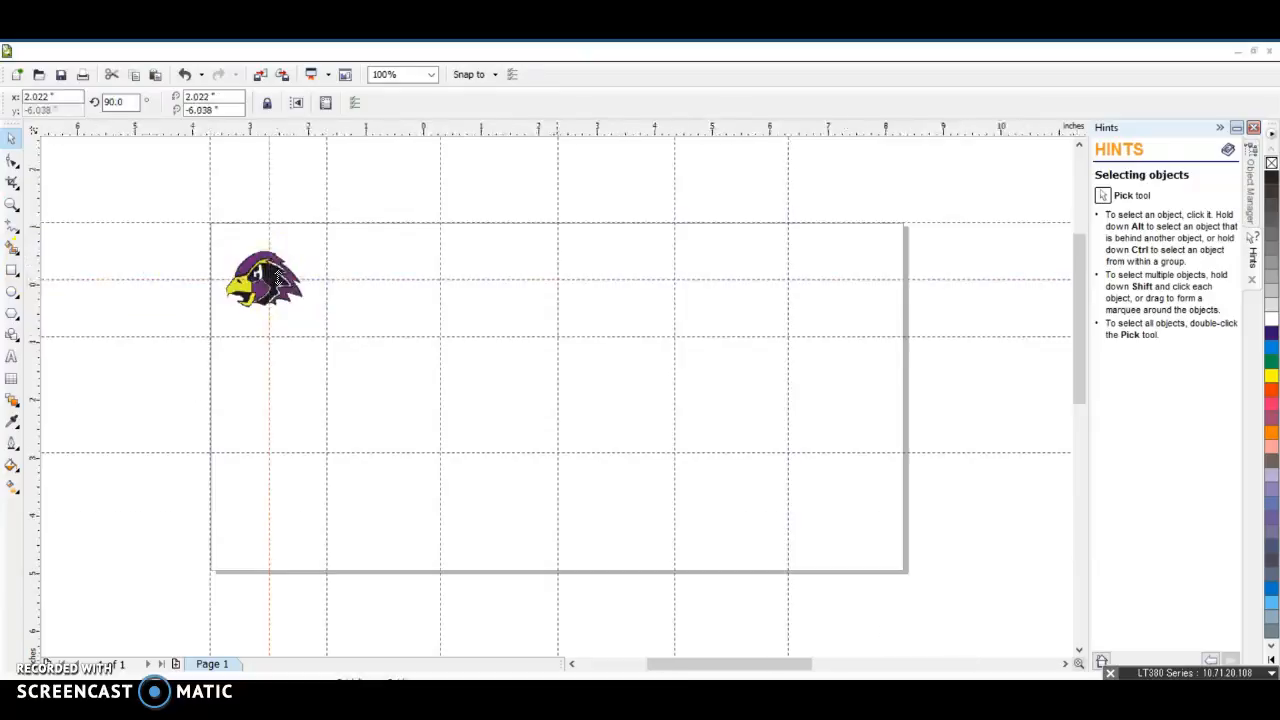
scroll(280, 282, up, 3)
click(500, 386)
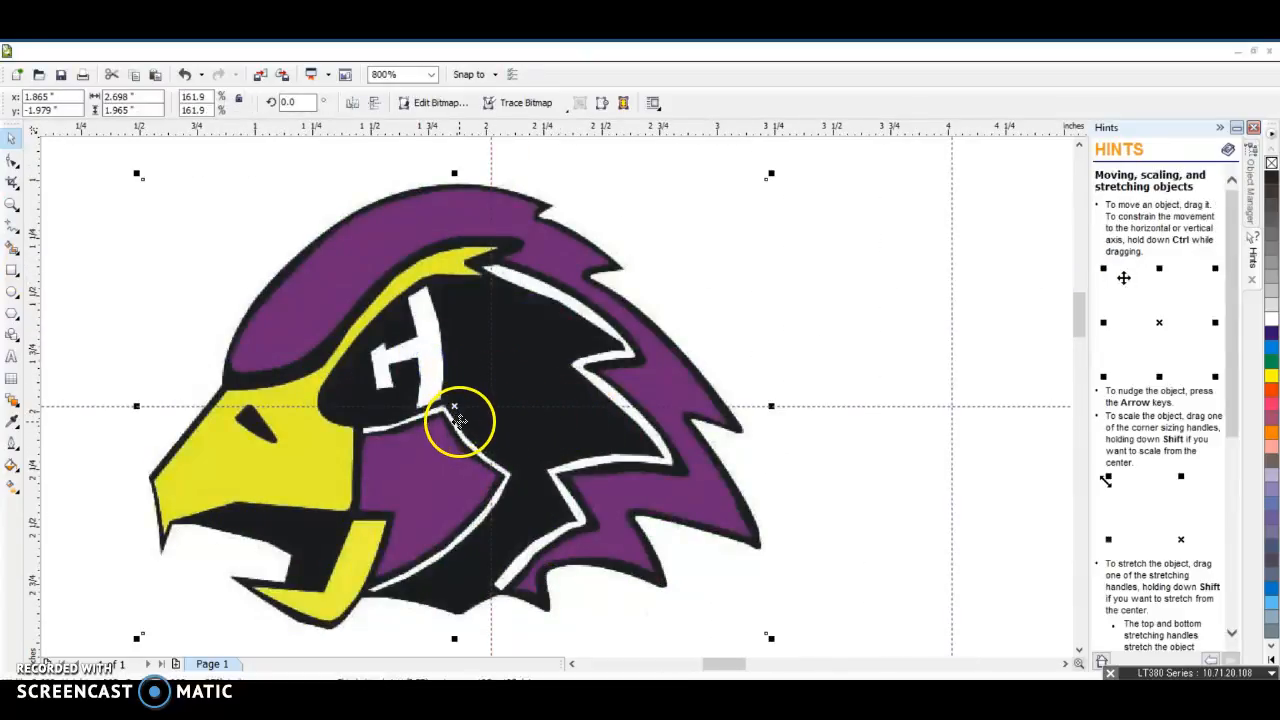
drag(454, 409, 489, 409)
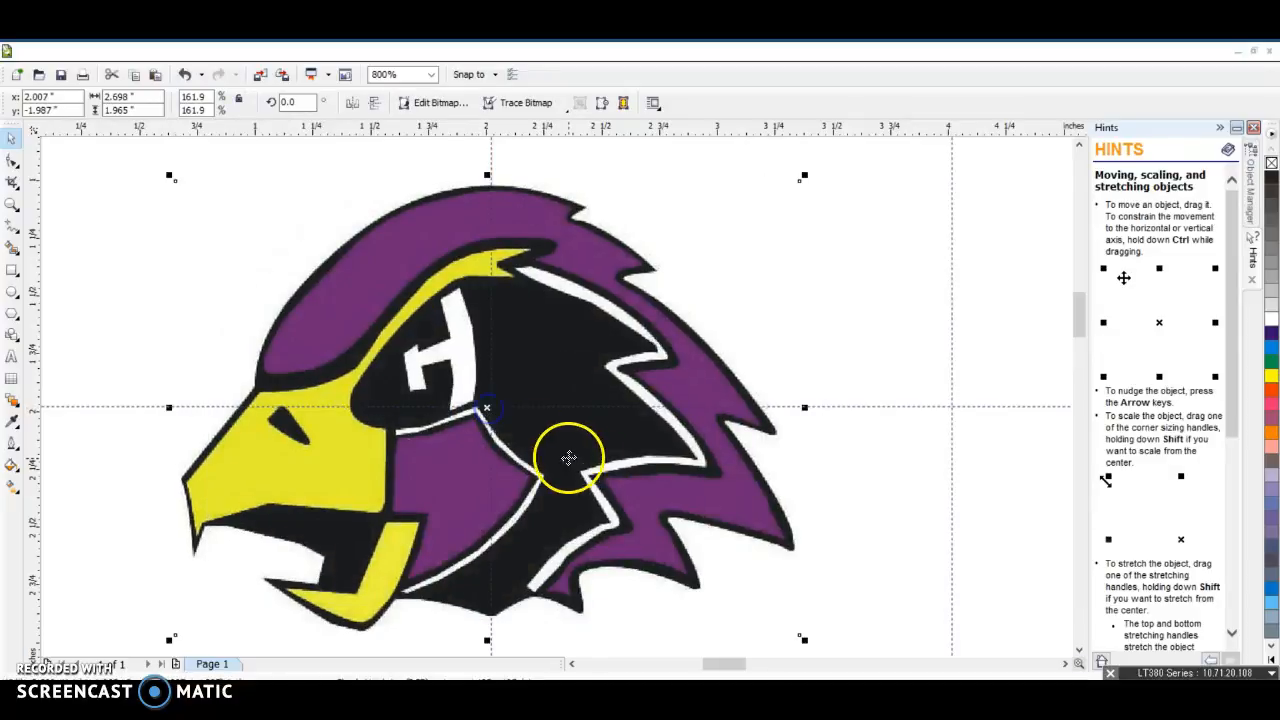
key(Right)
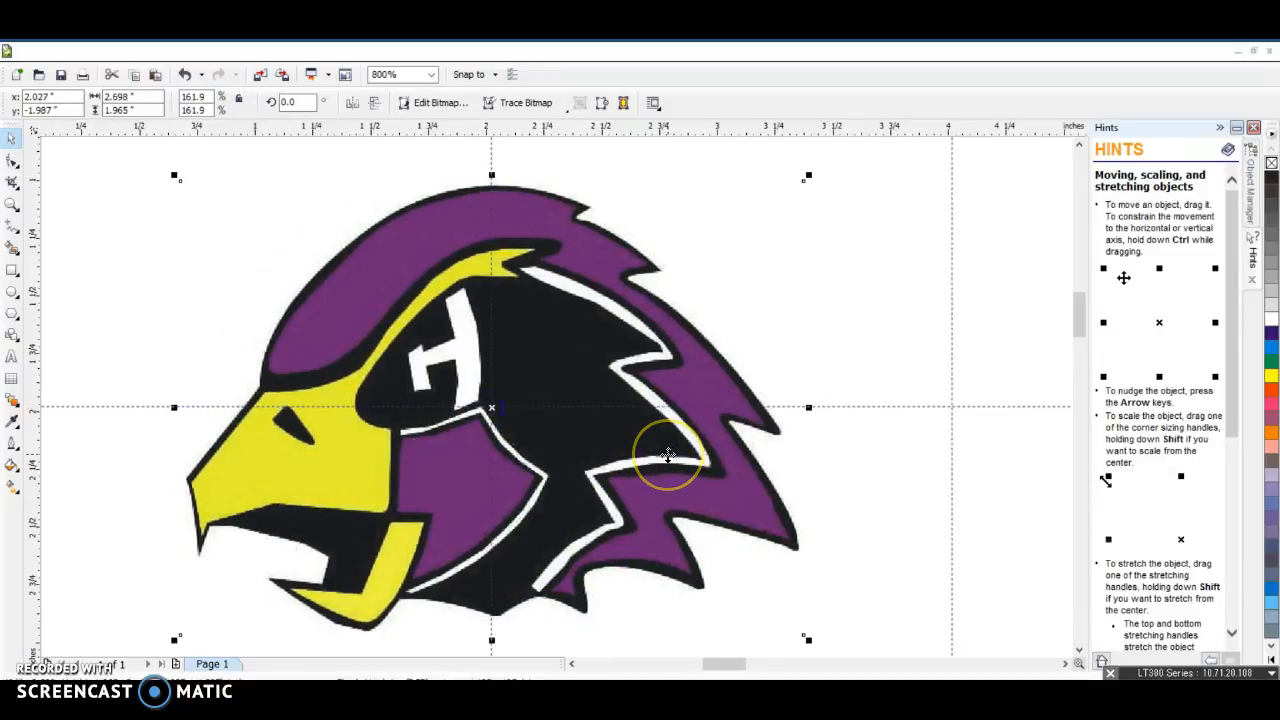
key(Left)
key(Up)
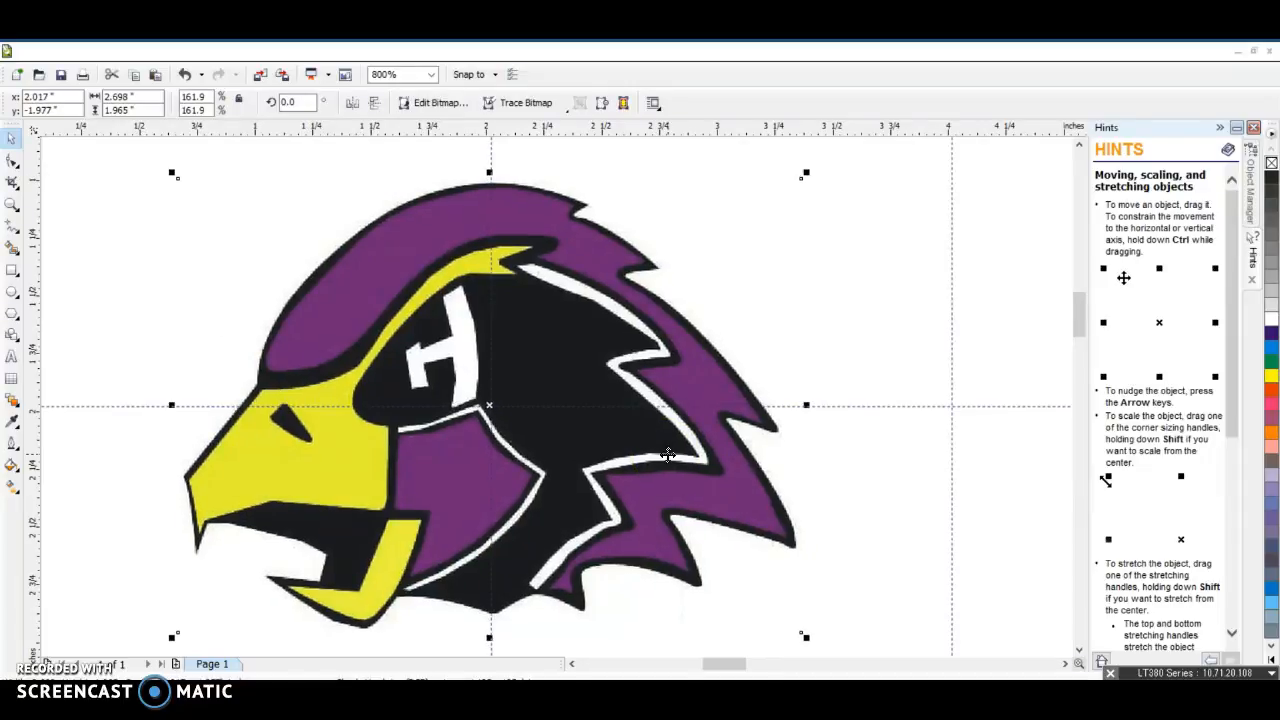
key(Down)
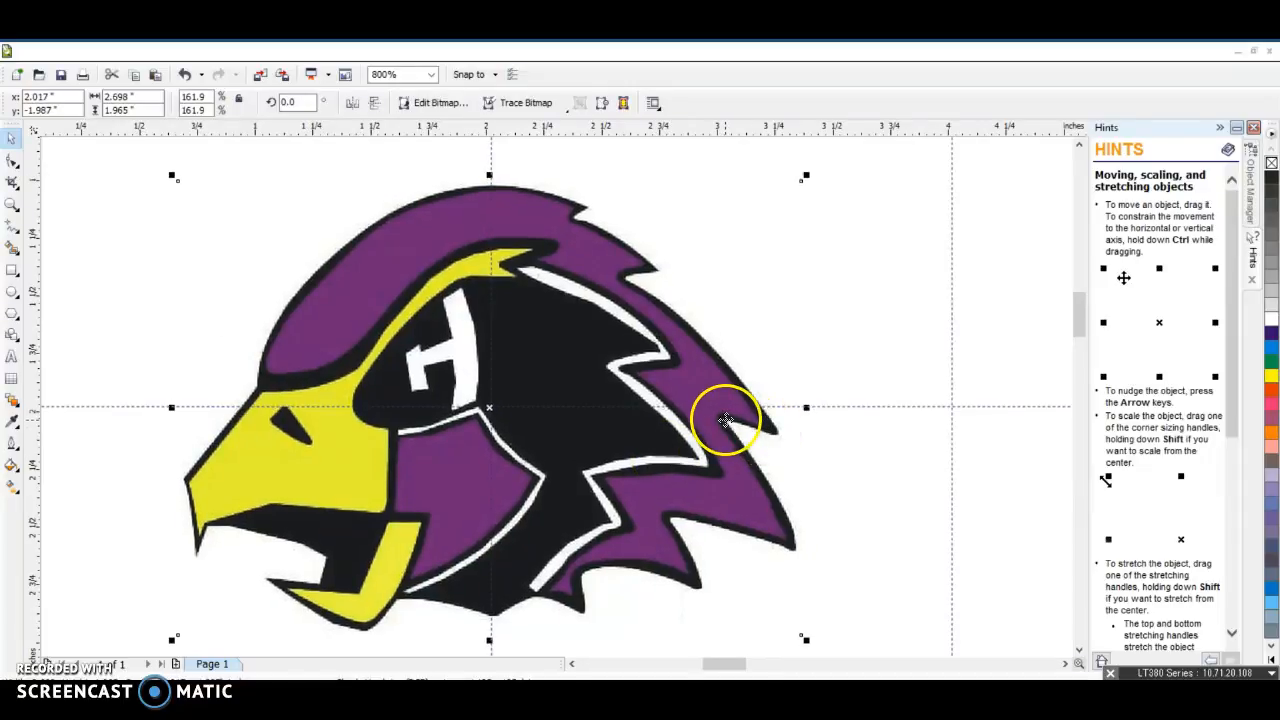
scroll(557, 386, up, 2)
scroll(563, 391, down, 5)
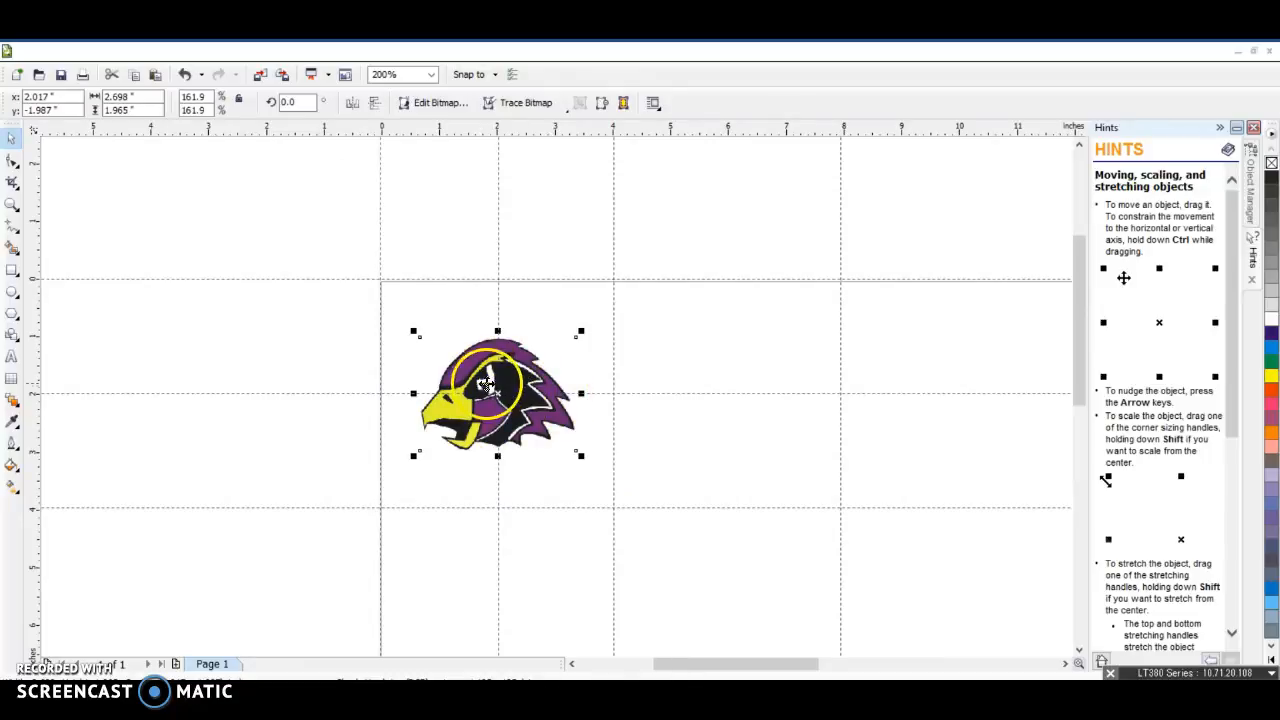
click(727, 482)
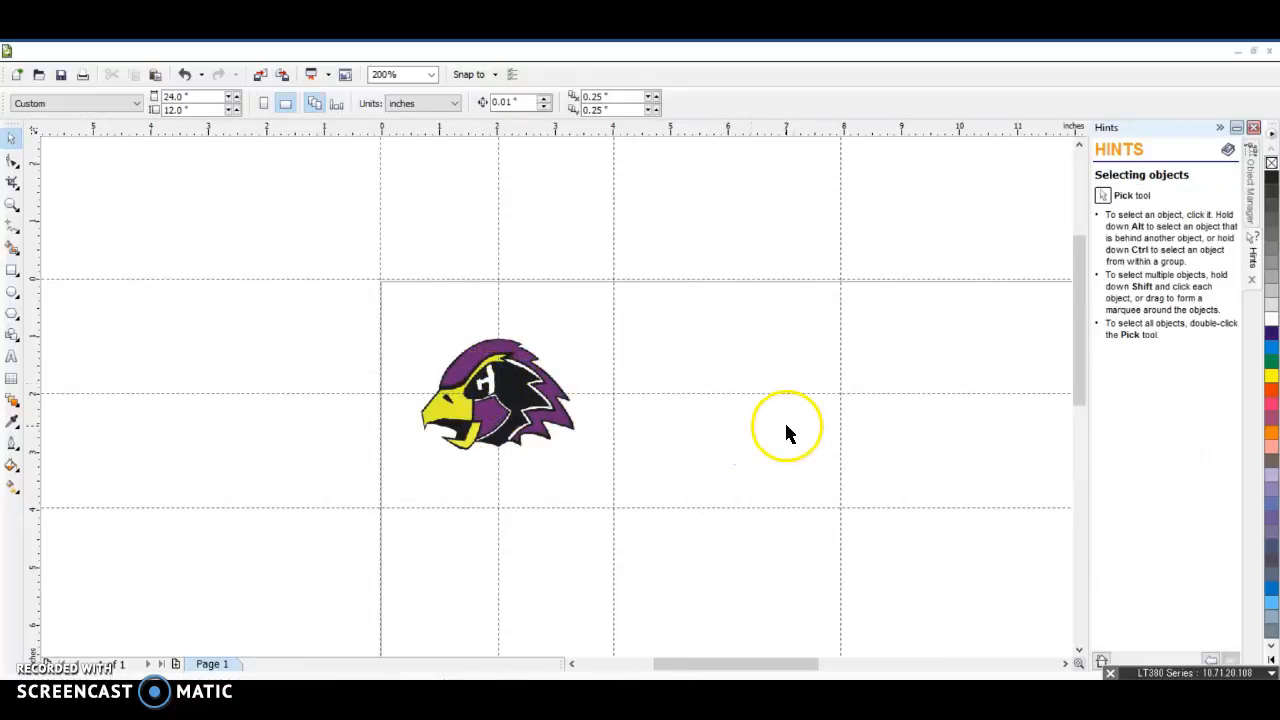
click(470, 372)
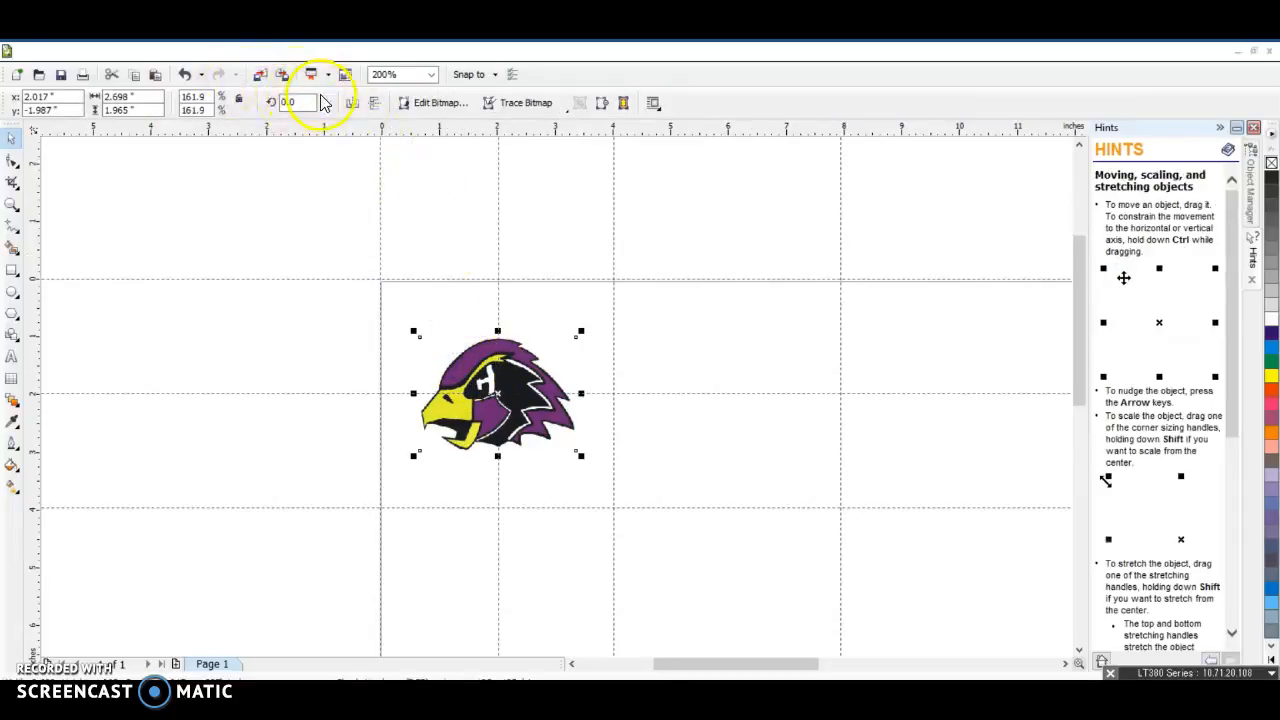
click(448, 232)
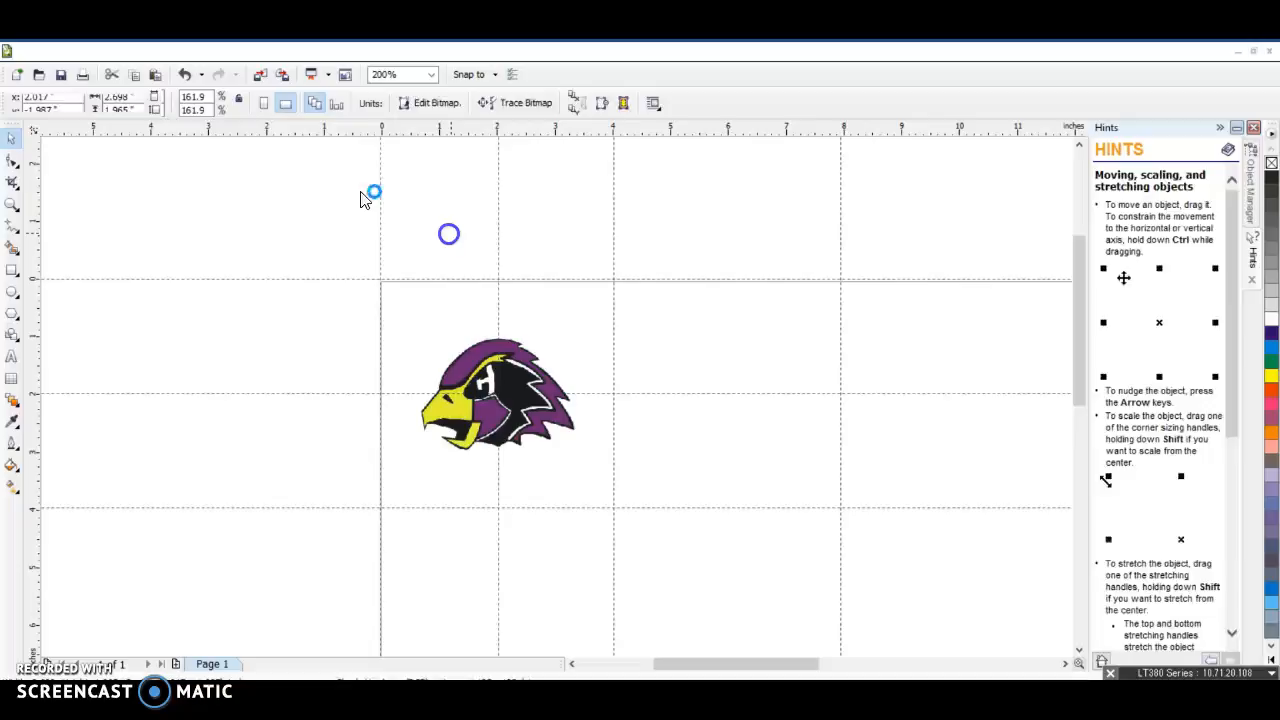
click(757, 364)
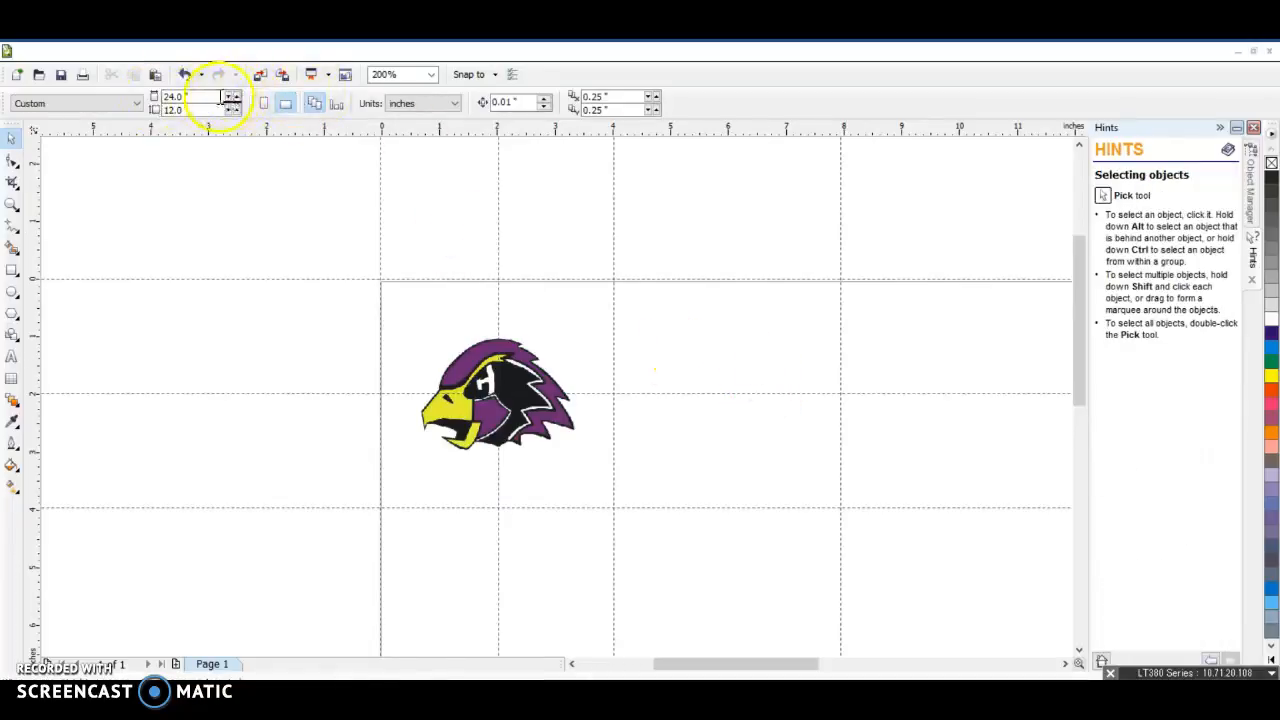
Convert the hawk bitmap to 8-bit grayscale mode
click(535, 395)
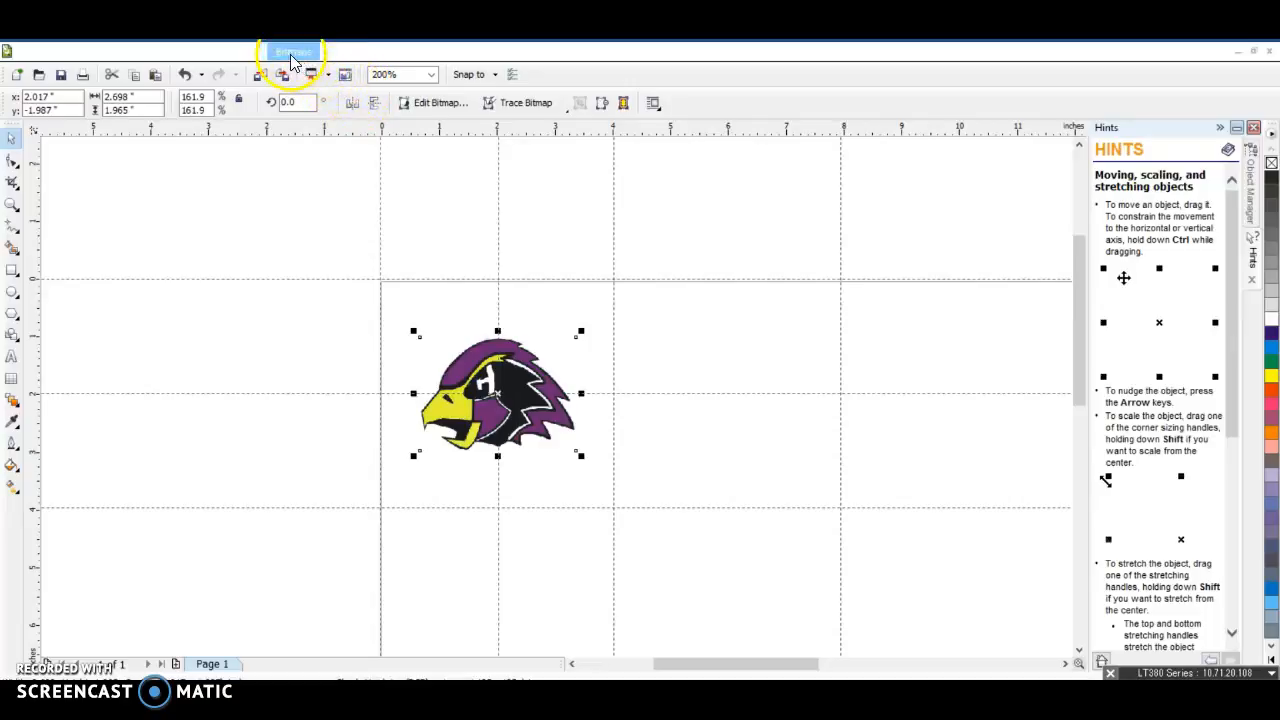
click(292, 54)
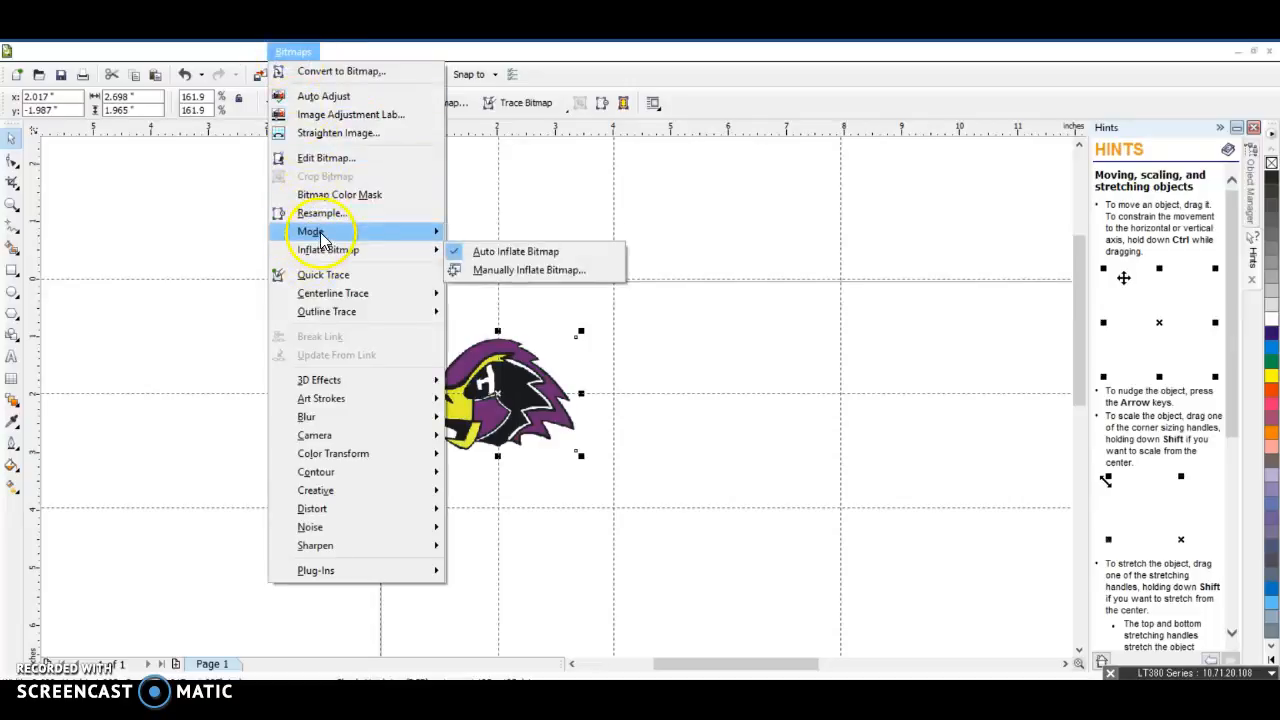
mouse_move(322, 238)
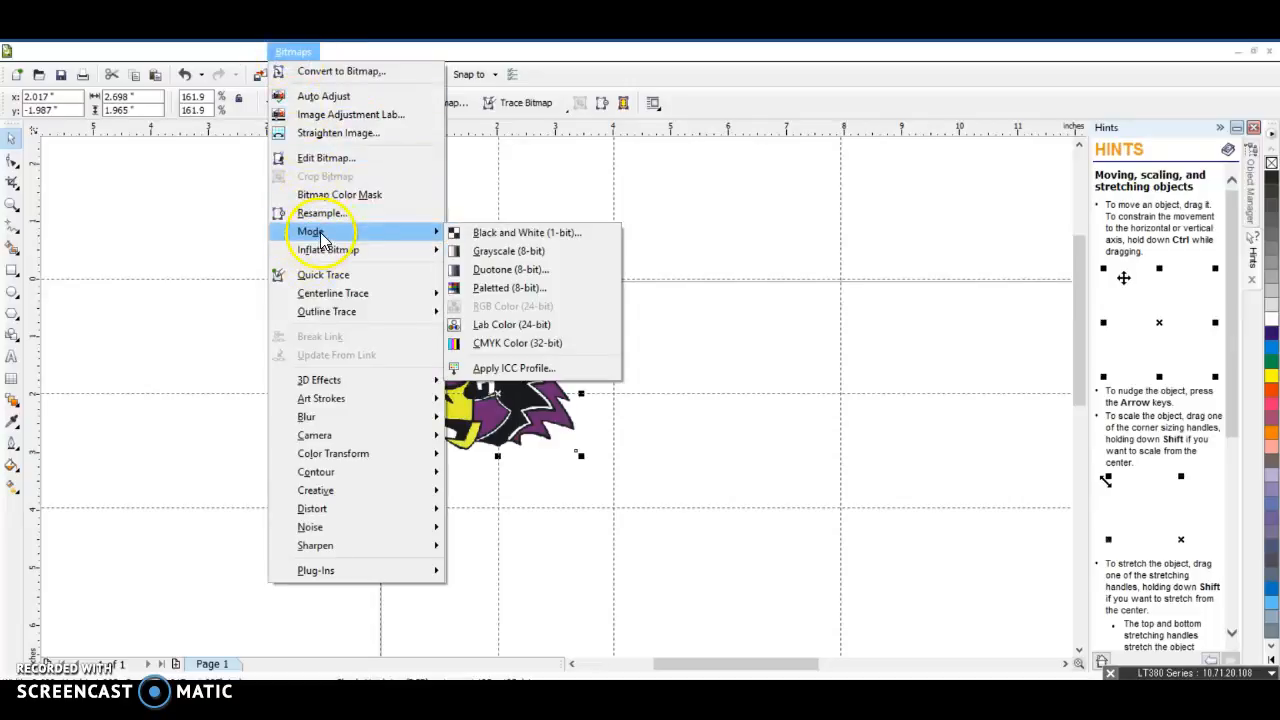
click(526, 256)
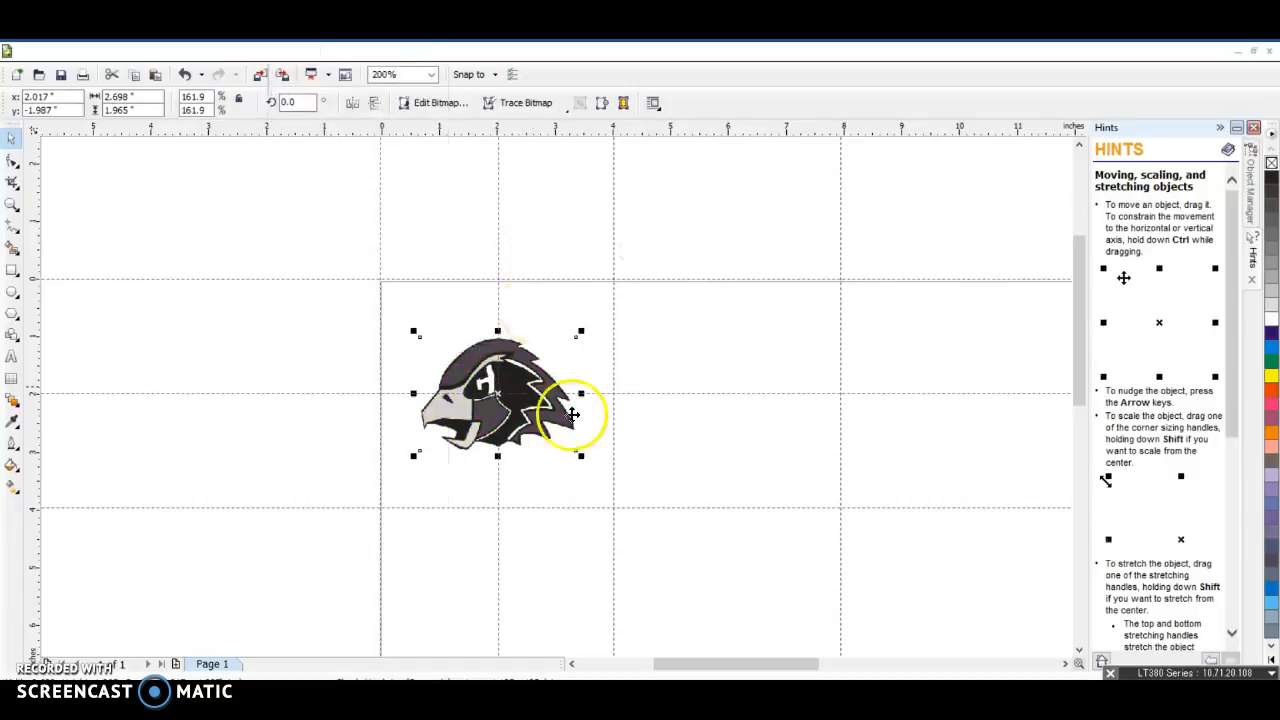
Mirror the grayscale hawk image horizontally and mirror it back to its original orientation
click(687, 481)
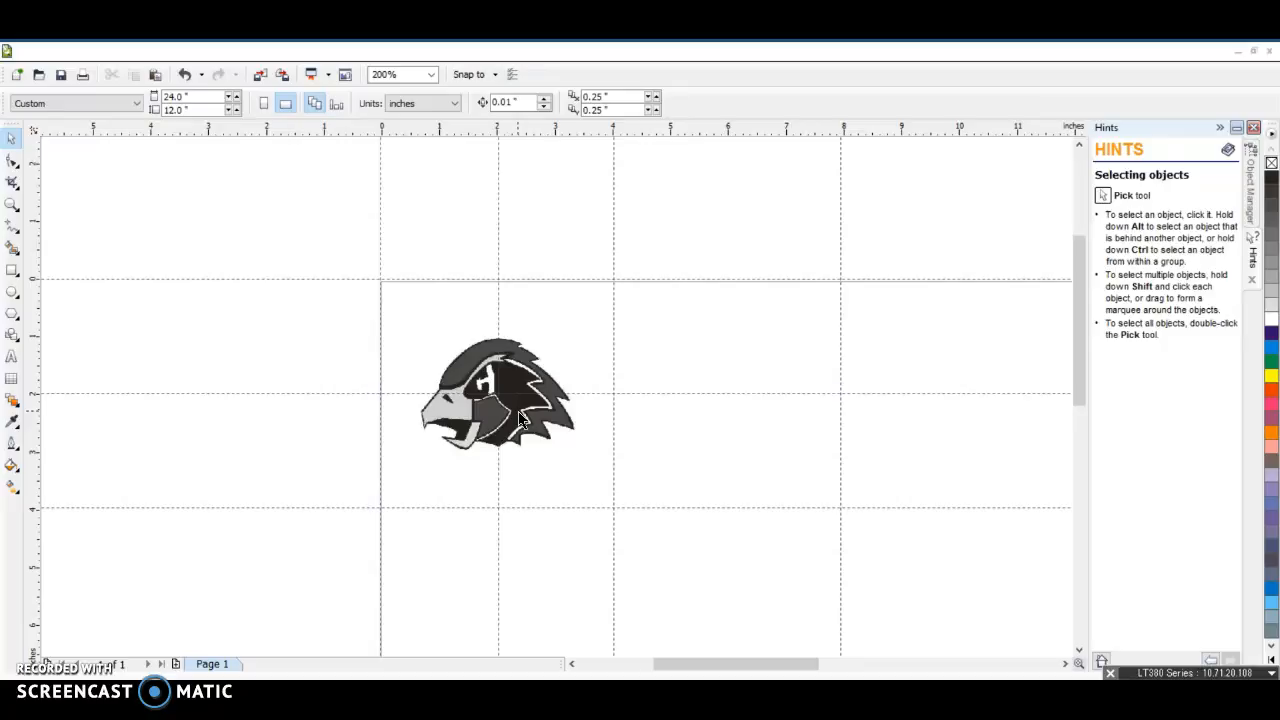
click(536, 420)
click(530, 408)
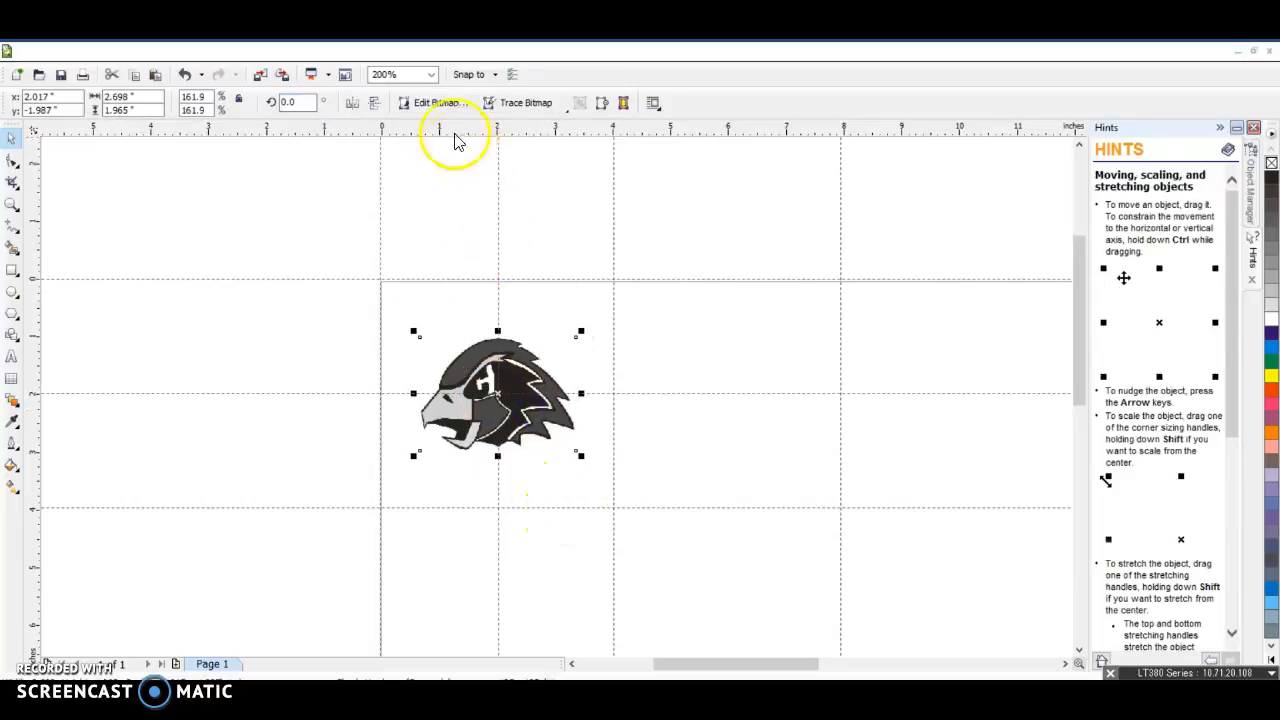
click(356, 106)
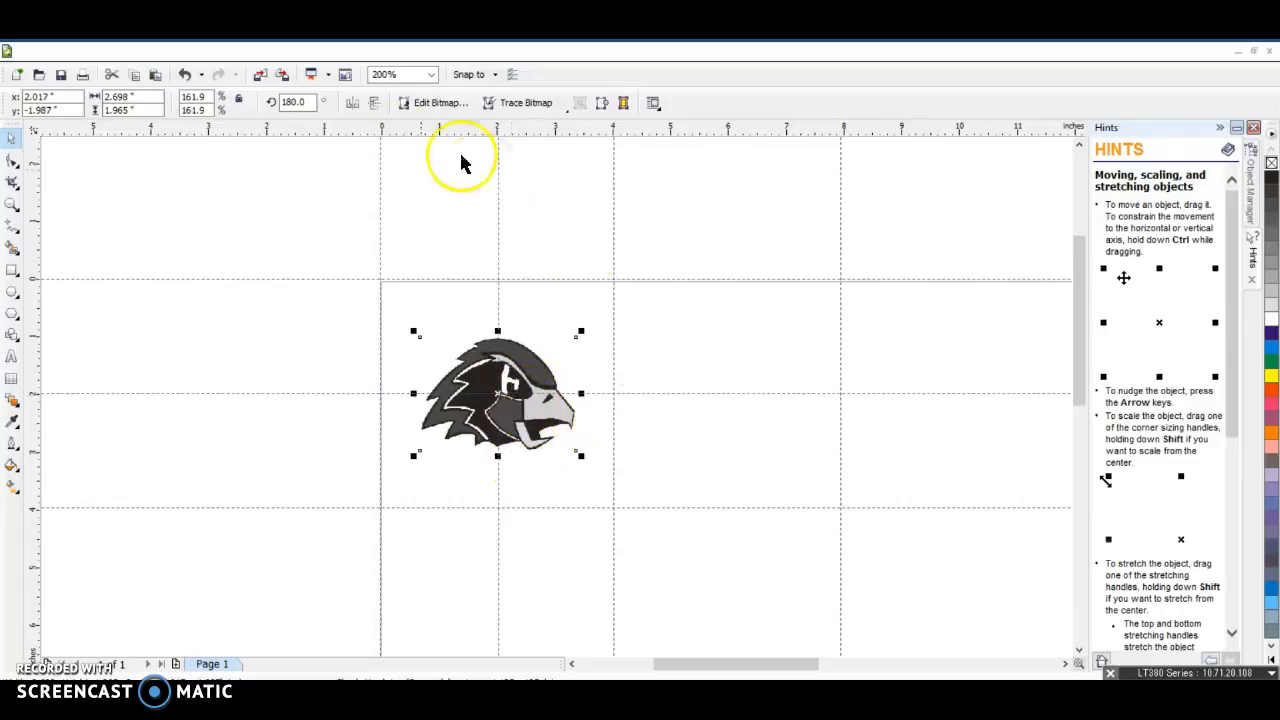
click(352, 103)
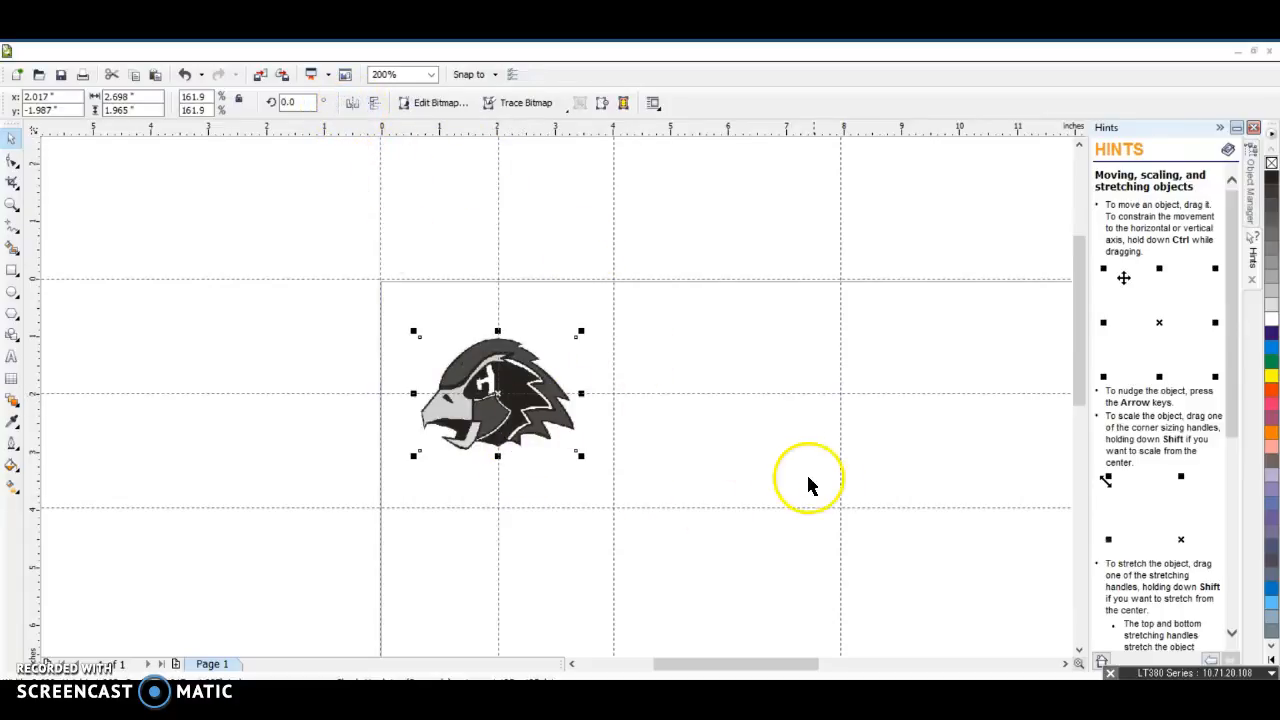
click(549, 451)
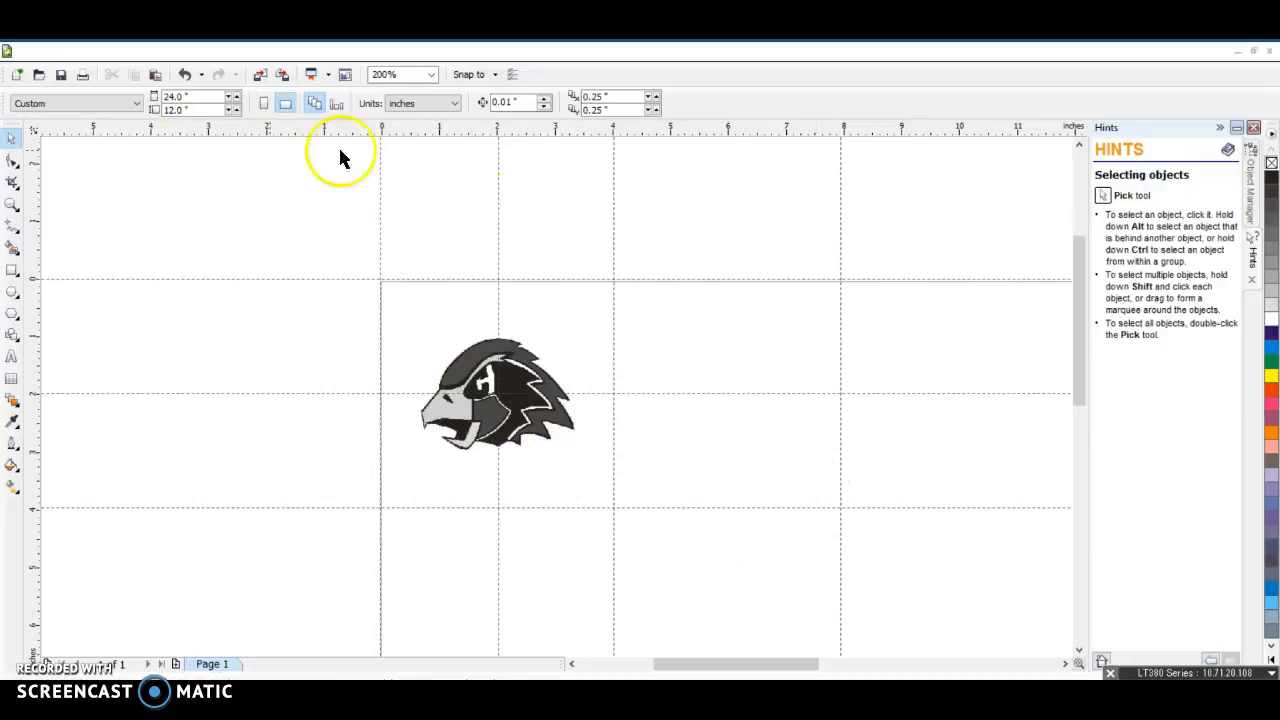
scroll(558, 395, down, 3)
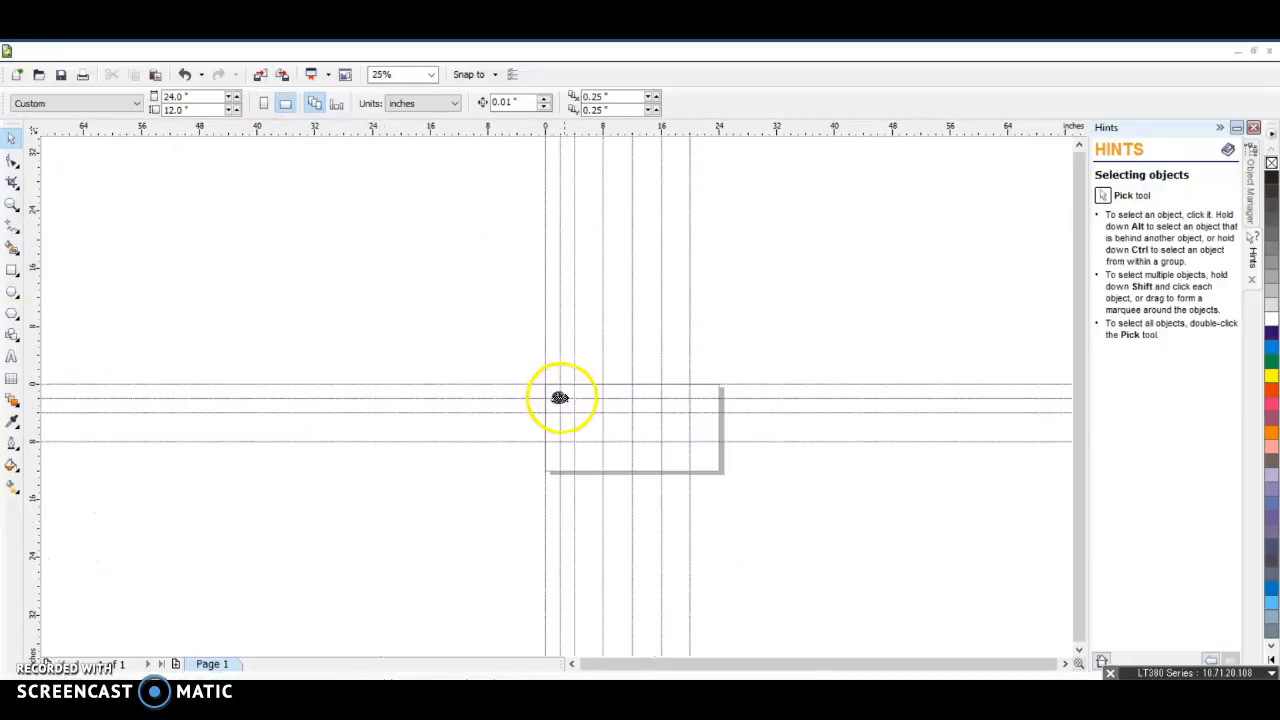
scroll(557, 394, up, 2)
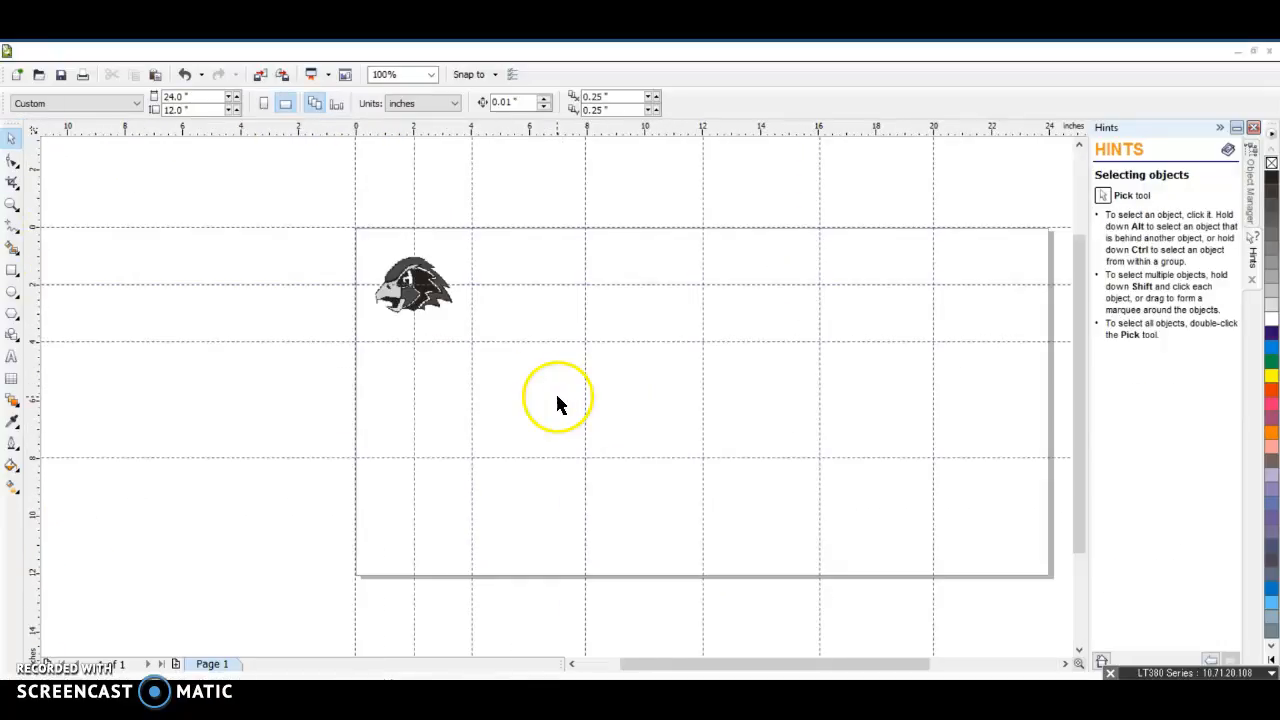
click(262, 76)
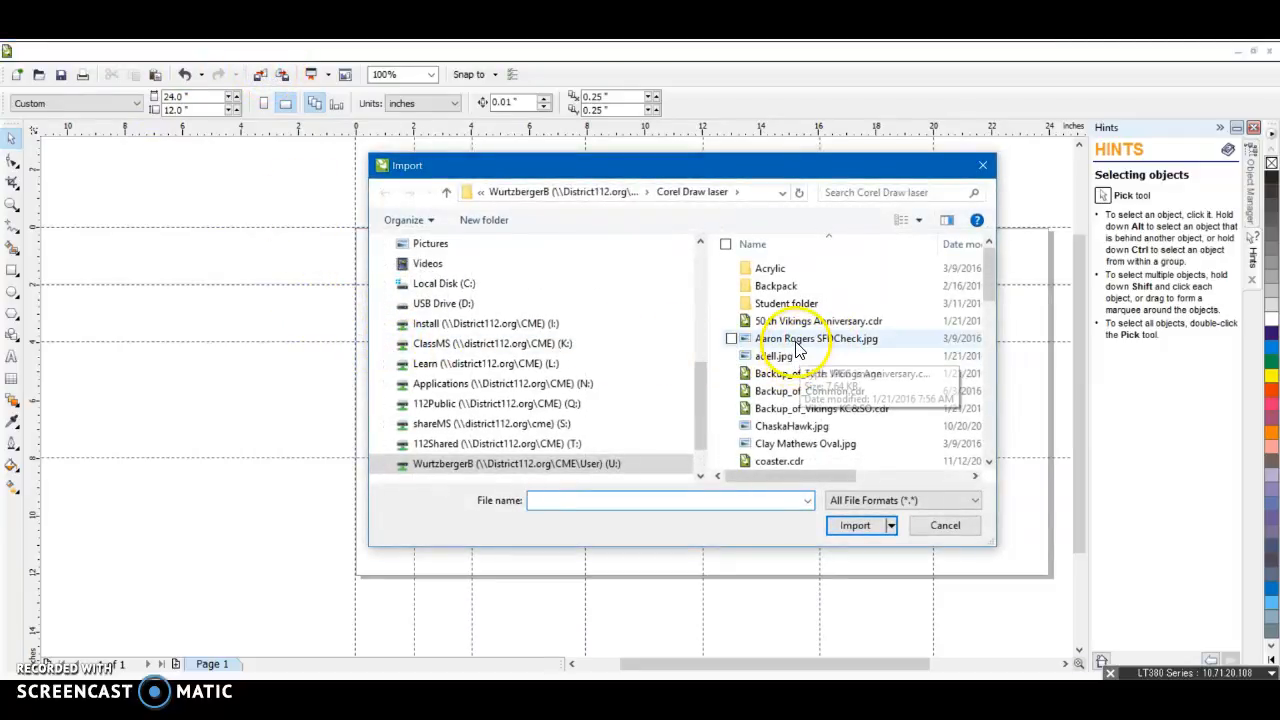
click(800, 340)
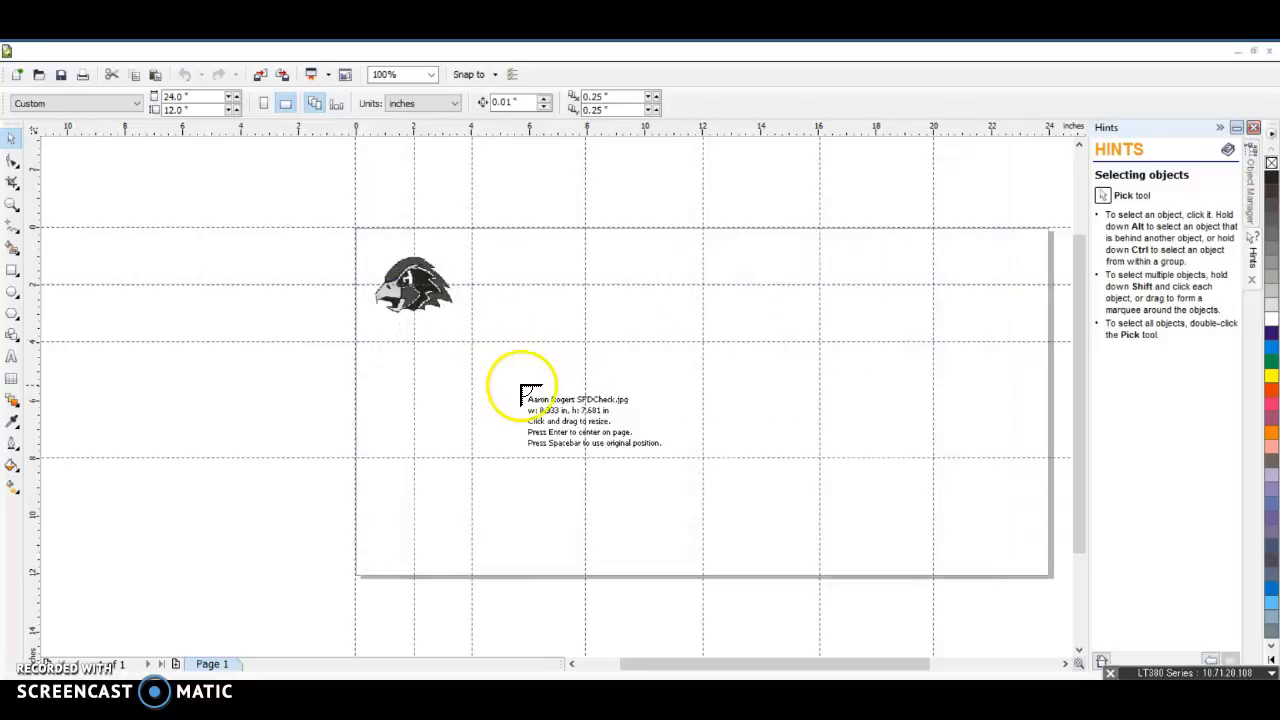
drag(367, 357, 452, 445)
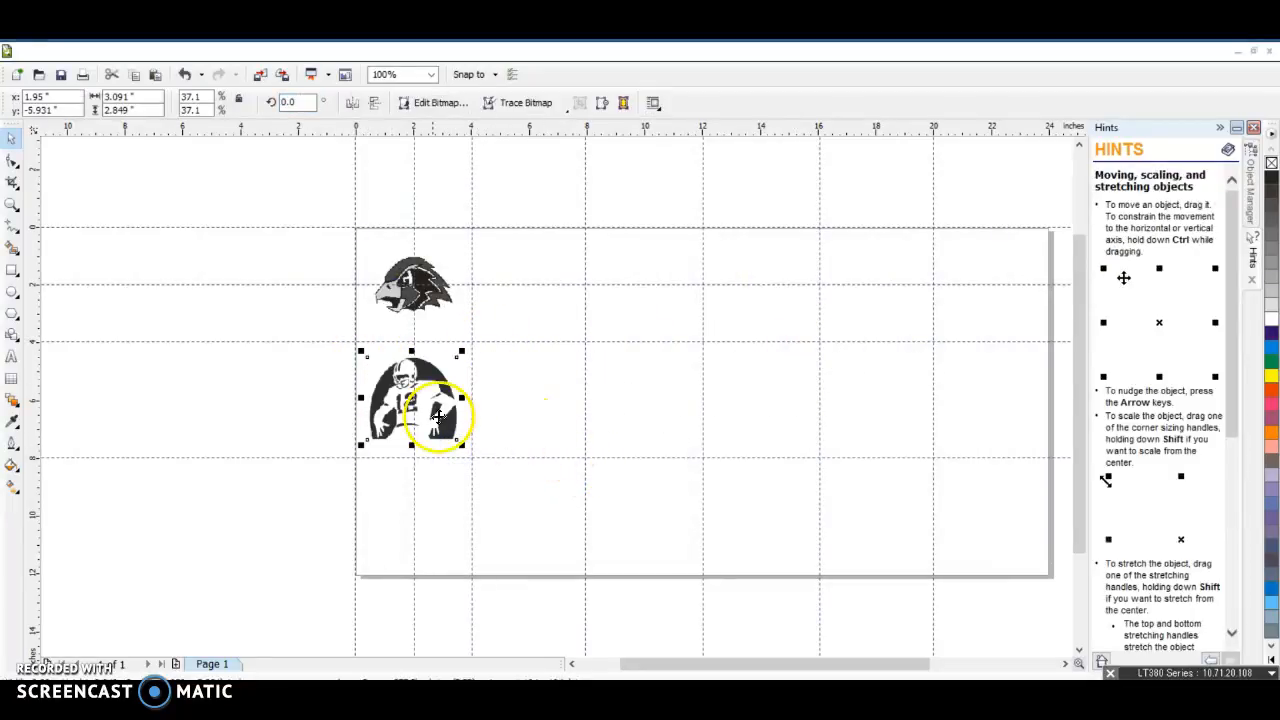
click(502, 480)
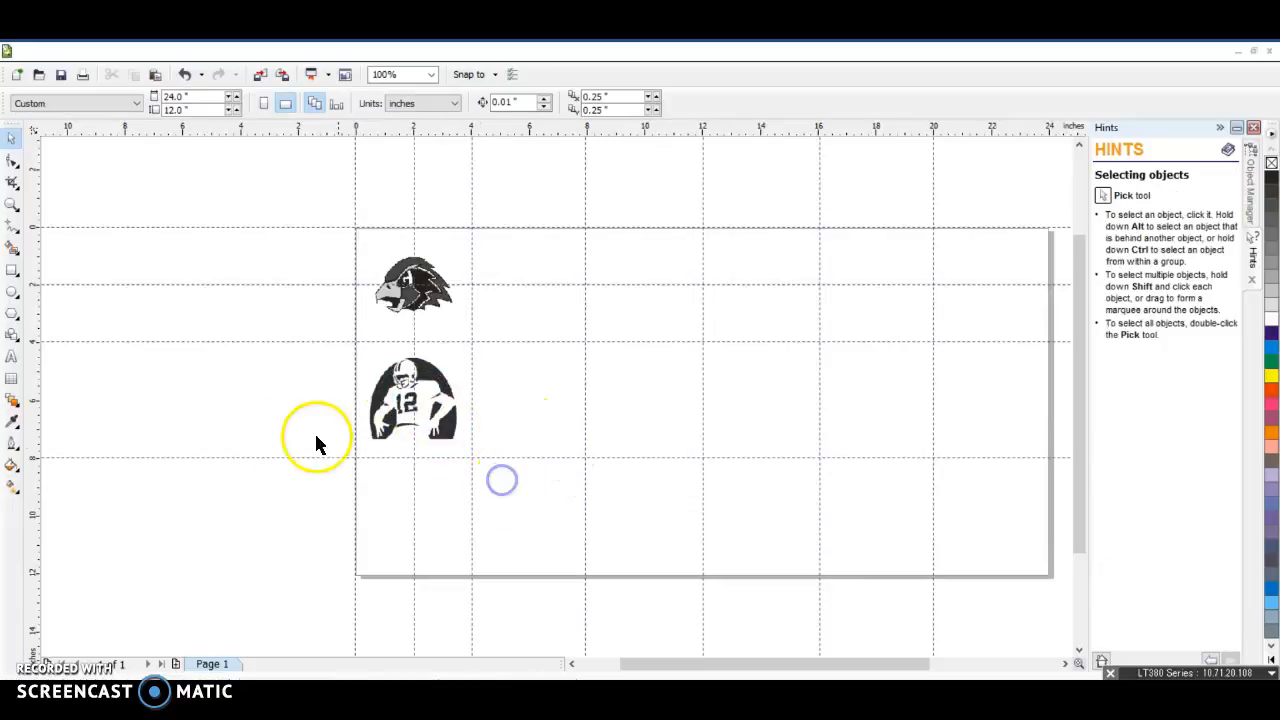
Add the text "Go Hawks!!!" in Arial just beneath the hawk image and enlarge it to nearly the hawk's width
click(12, 357)
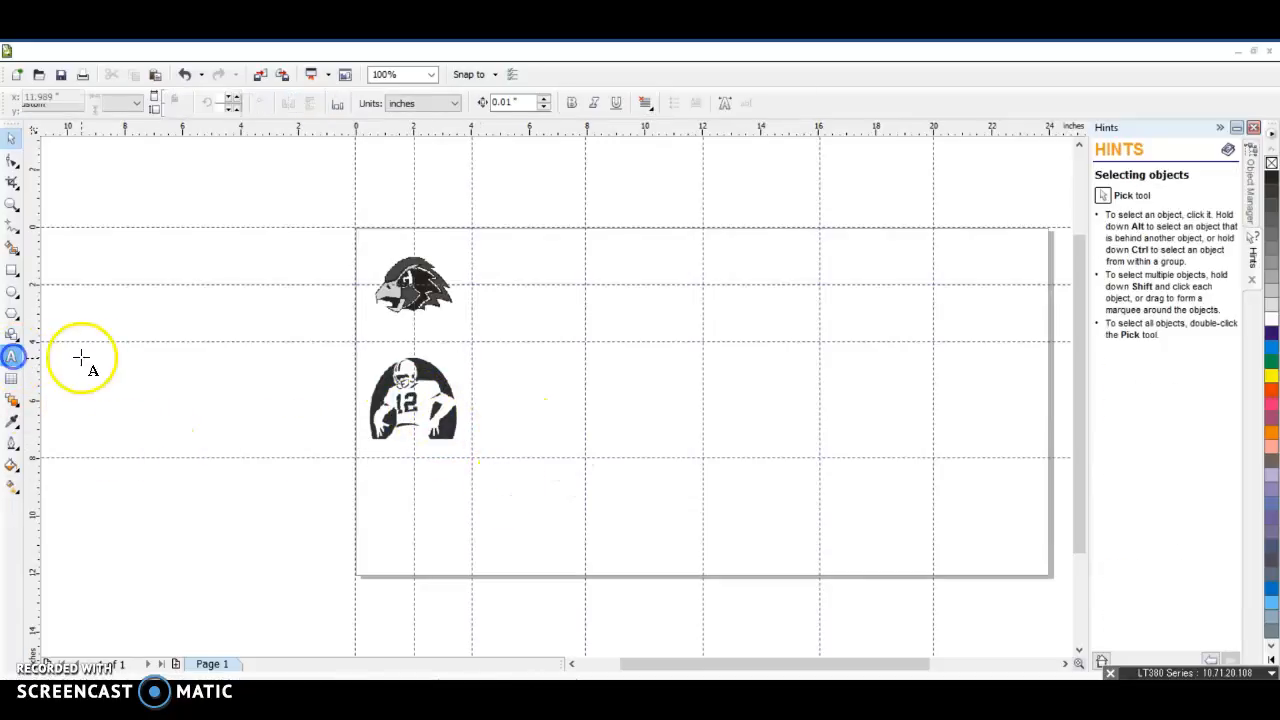
click(378, 324)
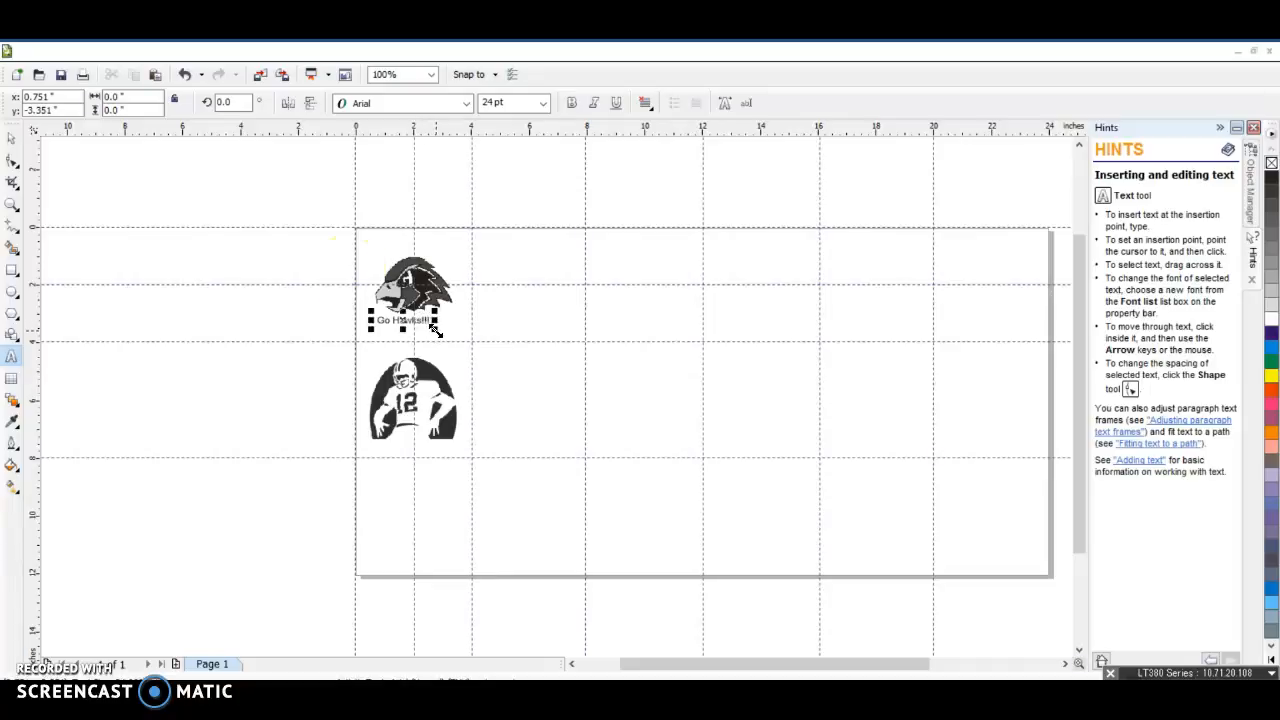
click(474, 393)
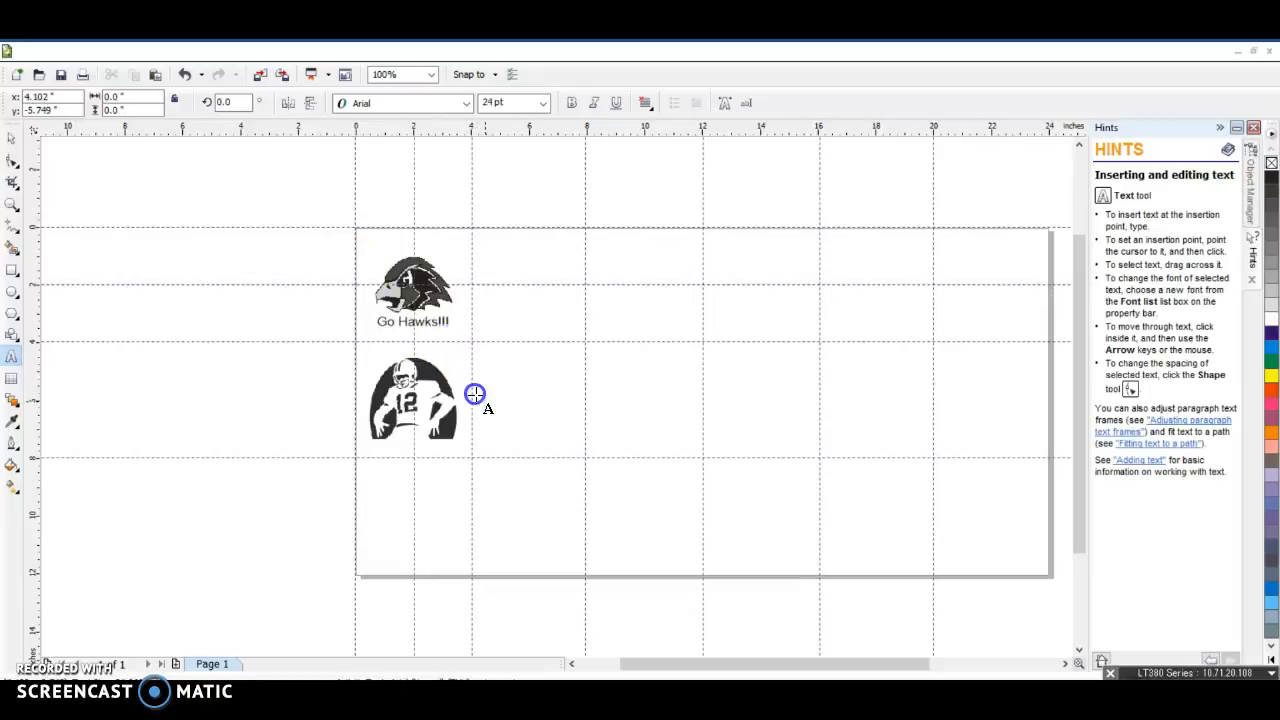
click(560, 488)
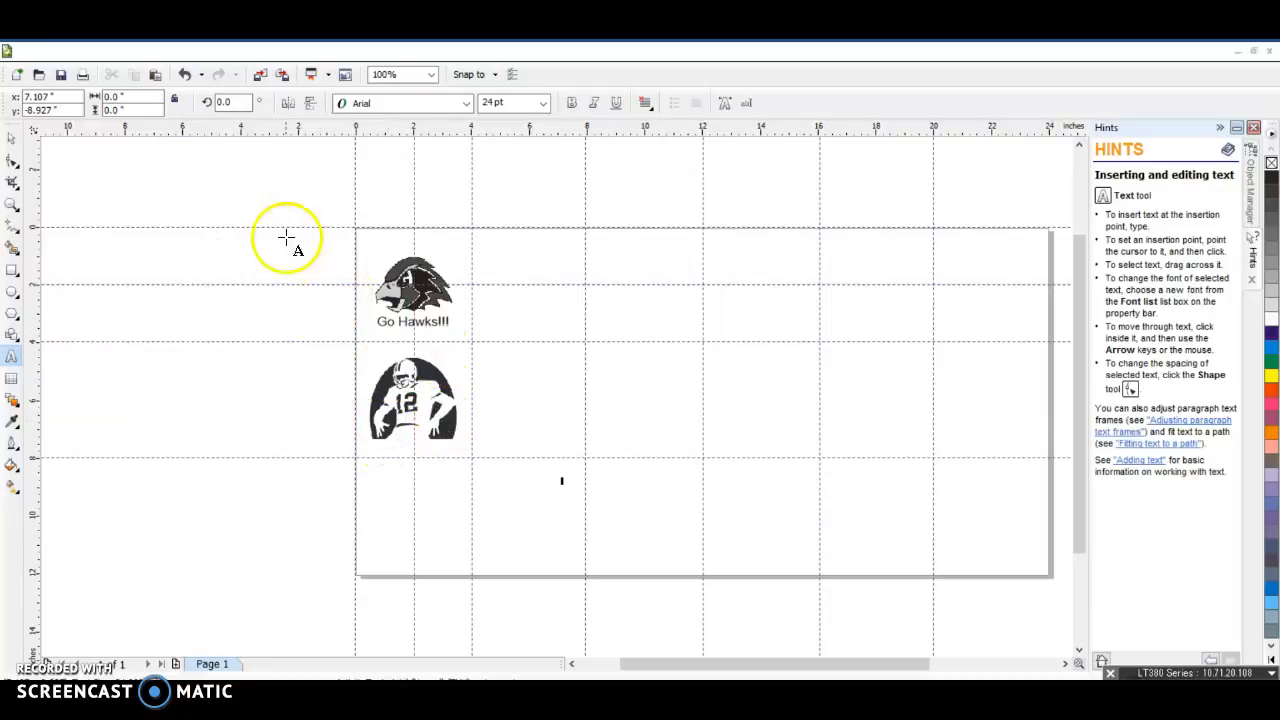
Start saving the drawing as a new file and browse to the teacher's Tri1 folder within ClassCME on the ClassMS (K:) drive
click(35, 51)
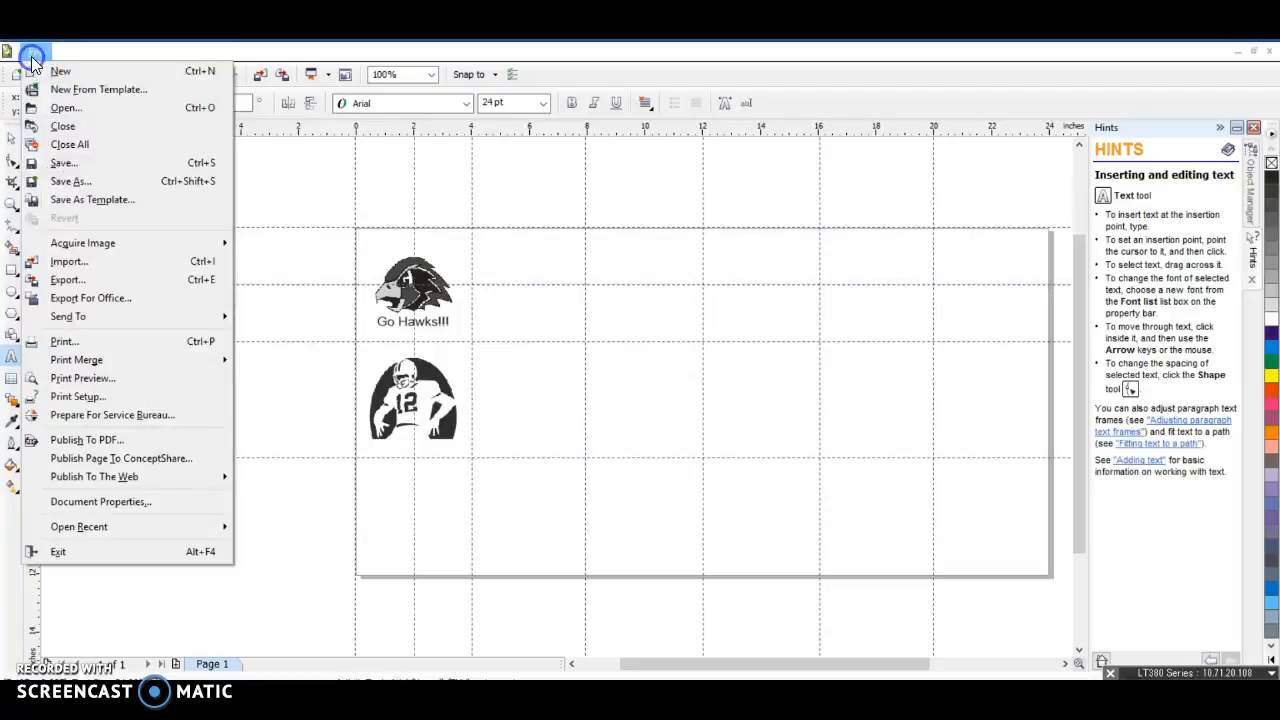
click(83, 183)
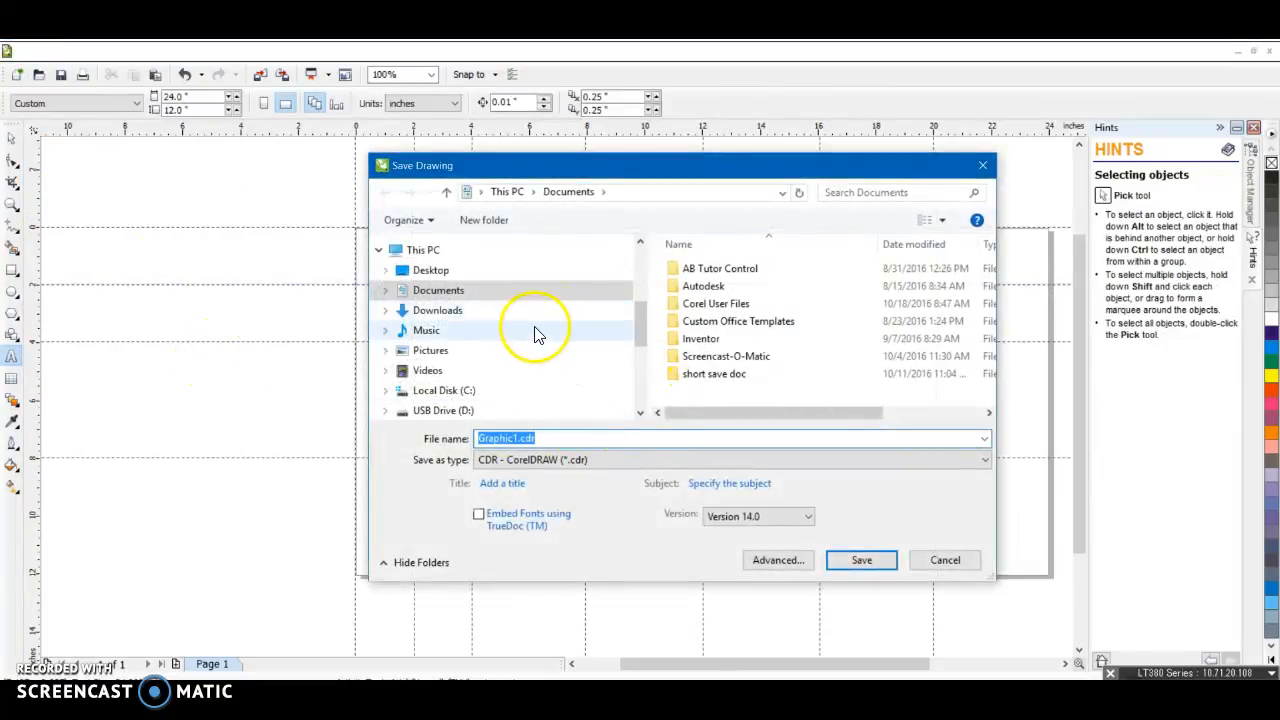
click(471, 252)
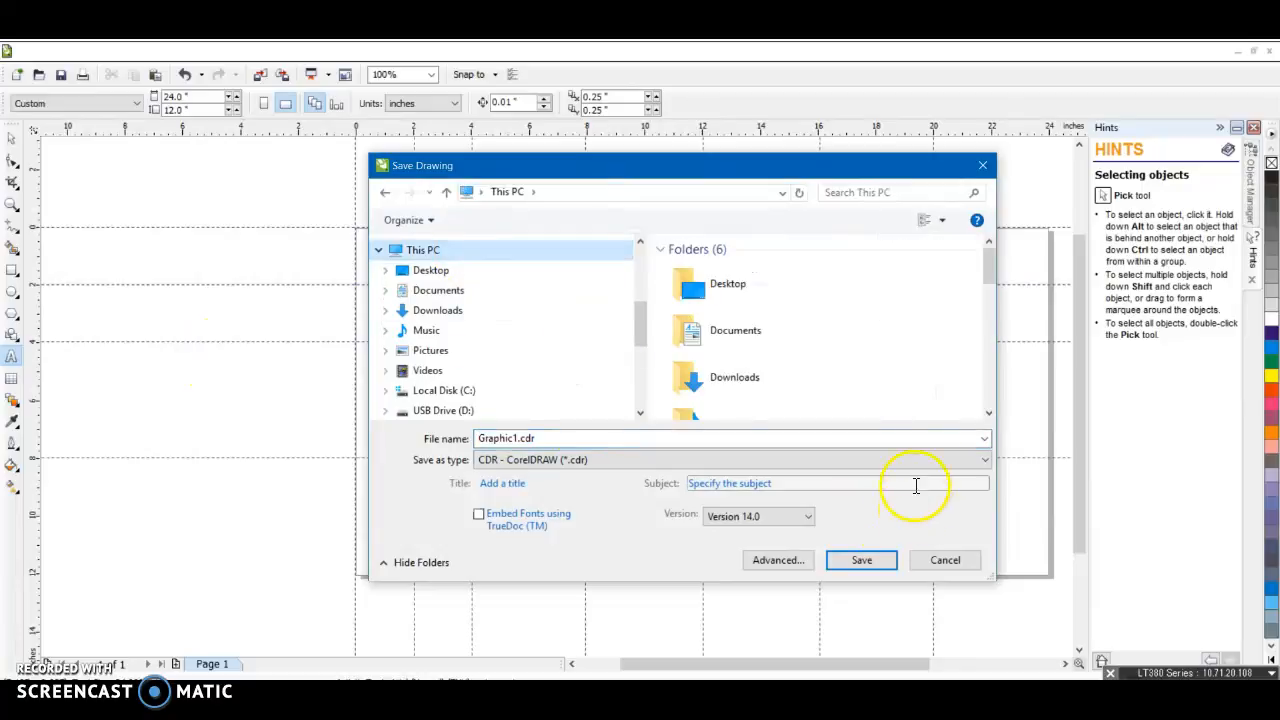
scroll(877, 394, down, 10)
scroll(779, 368, up, 3)
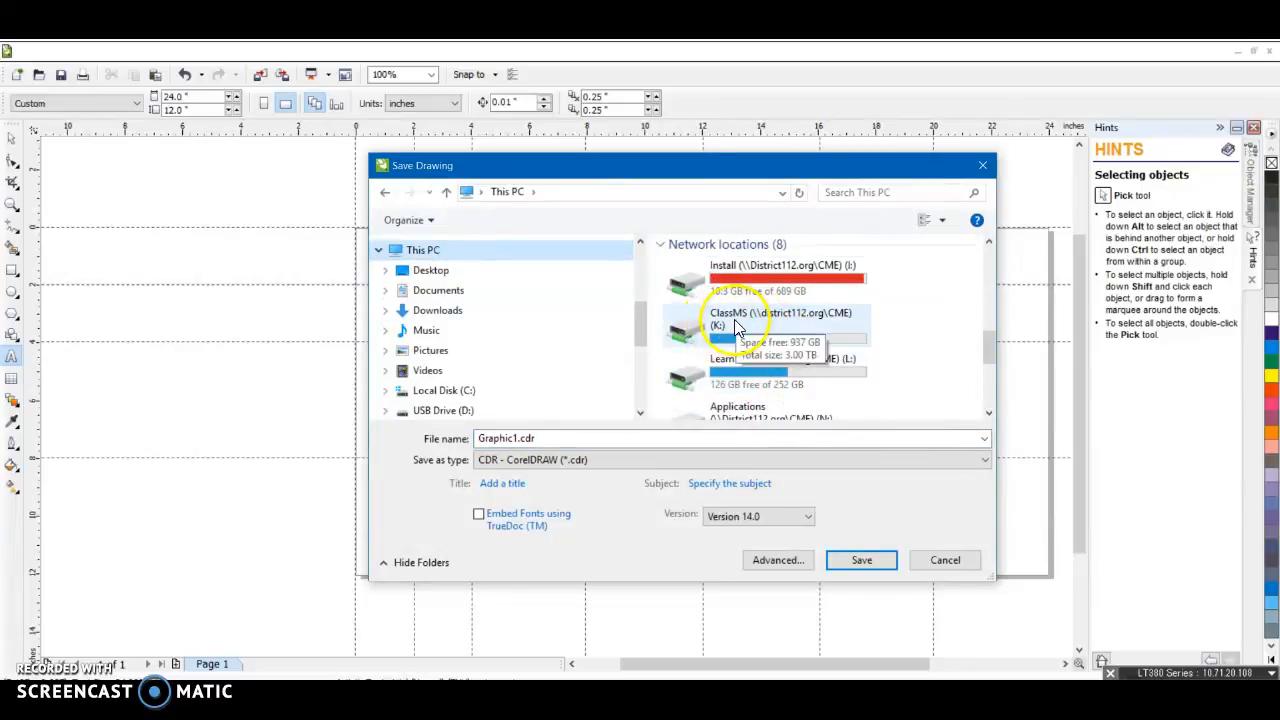
click(737, 327)
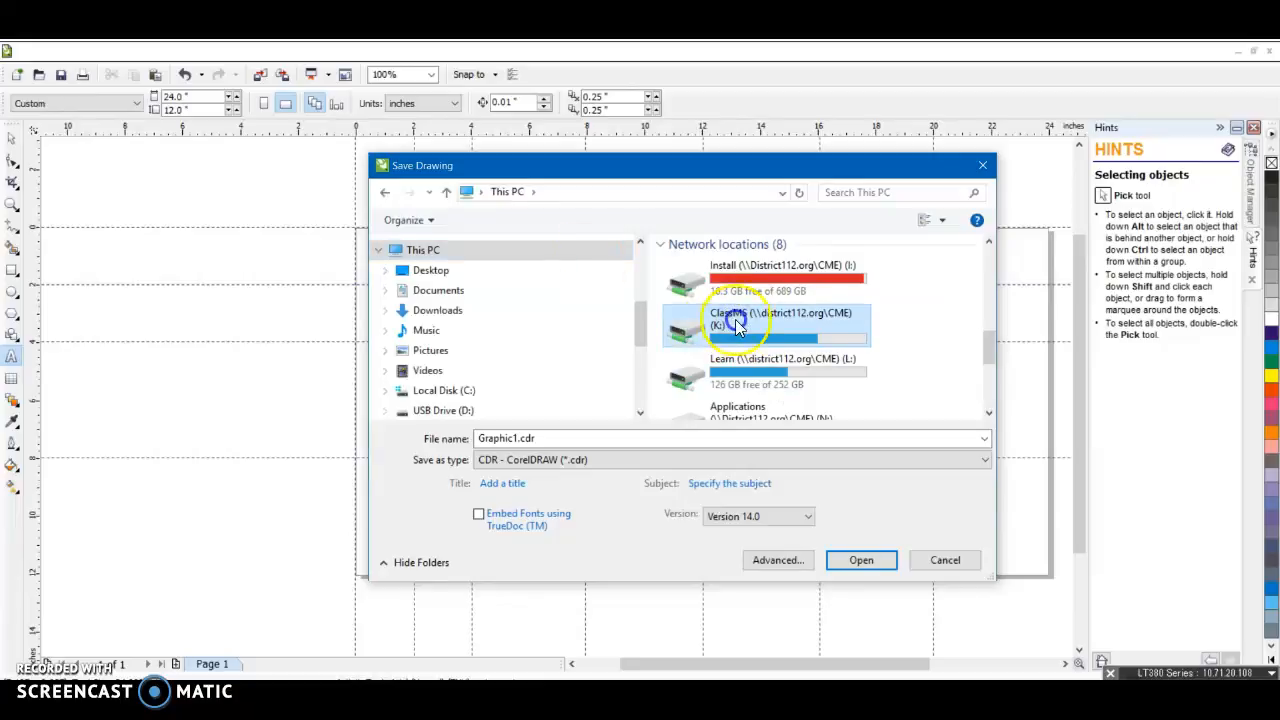
double_click(712, 266)
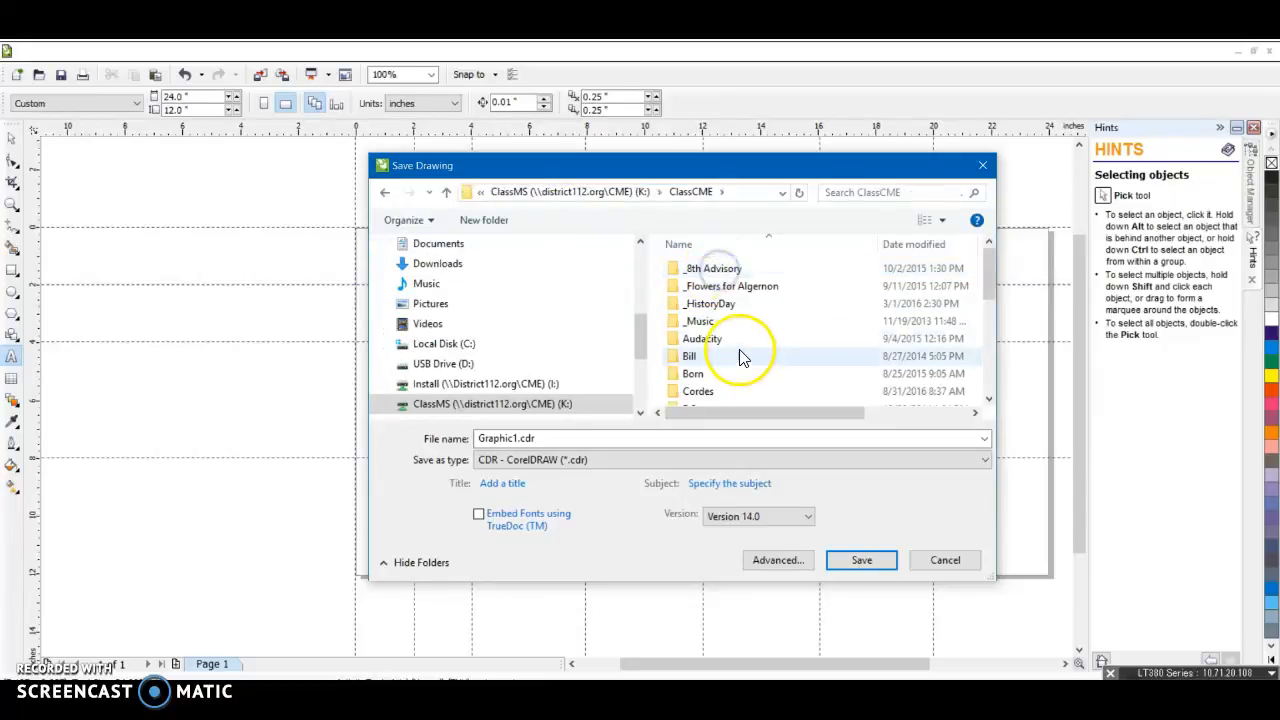
scroll(740, 350, down, 5)
double_click(729, 328)
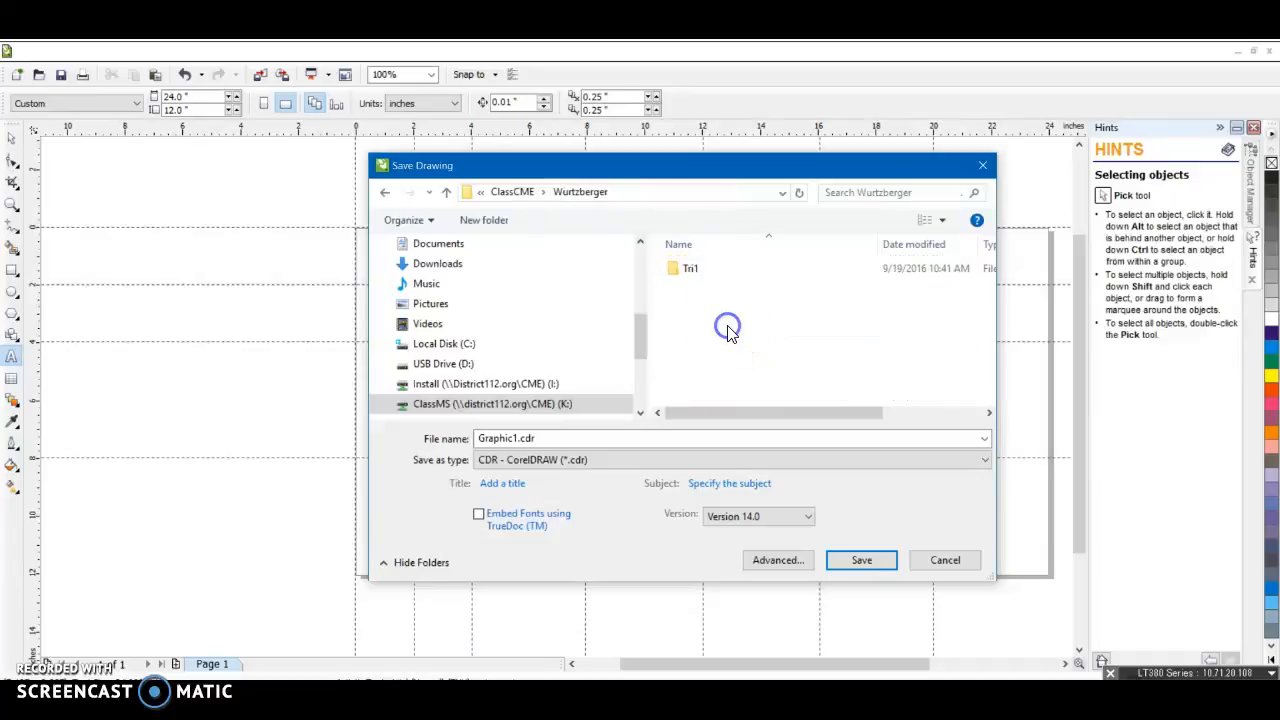
double_click(714, 269)
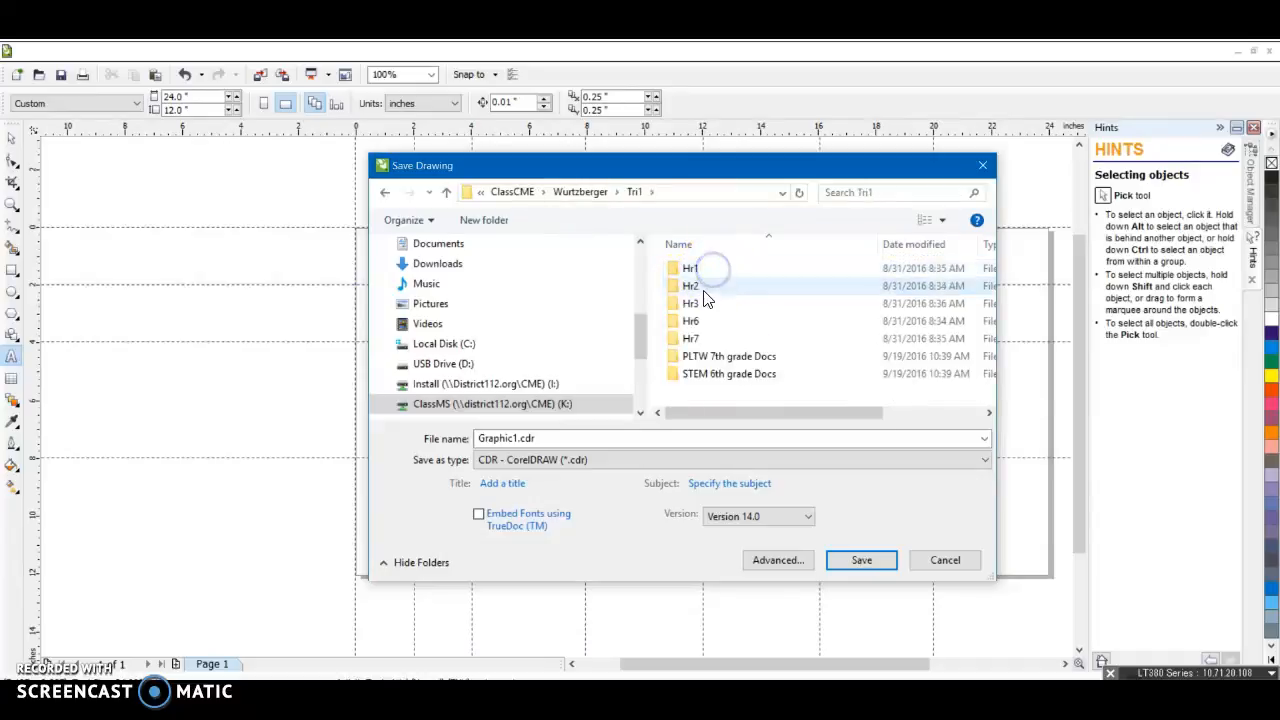